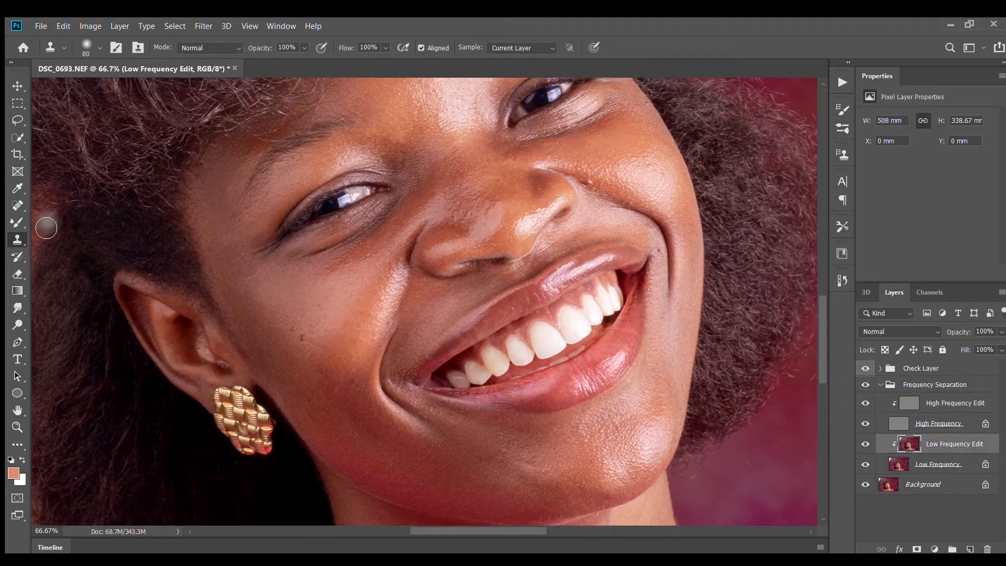
# Collapse the Frequency Separation group and replace the Check Layer group with two unadjusted Curves adjustment layers
pyautogui.press('b')
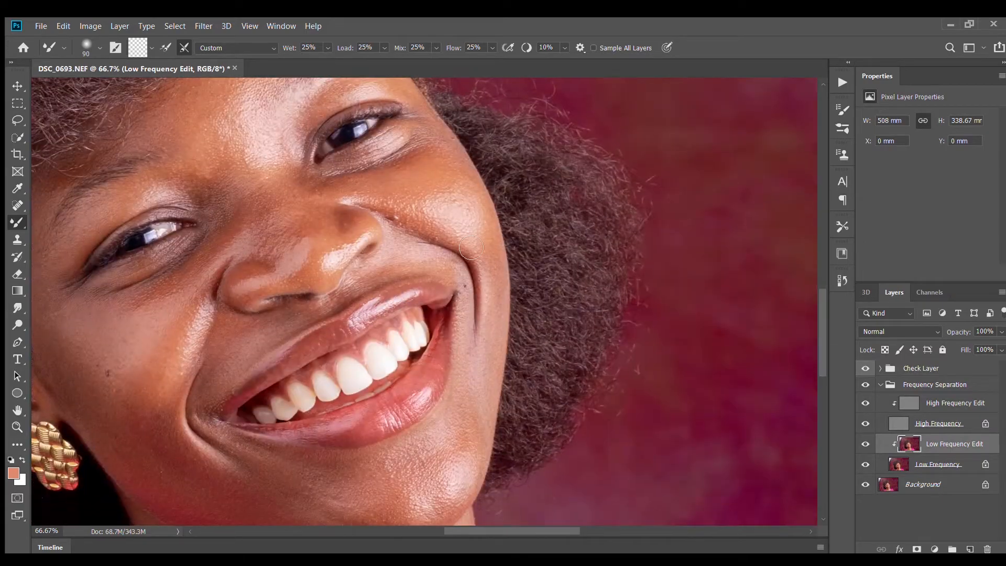
pyautogui.click(880, 384)
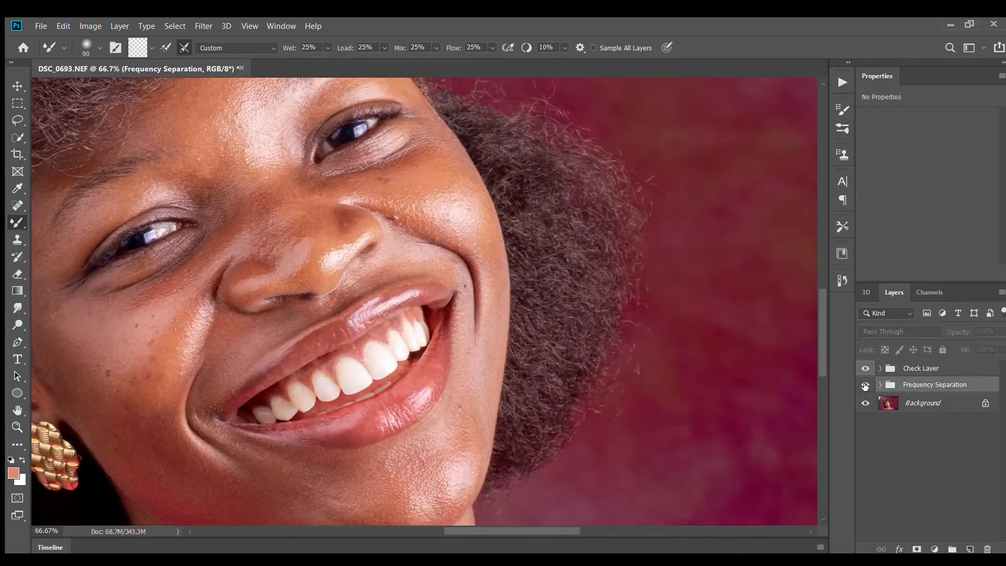
pyautogui.click(925, 369)
pyautogui.press('Delete')
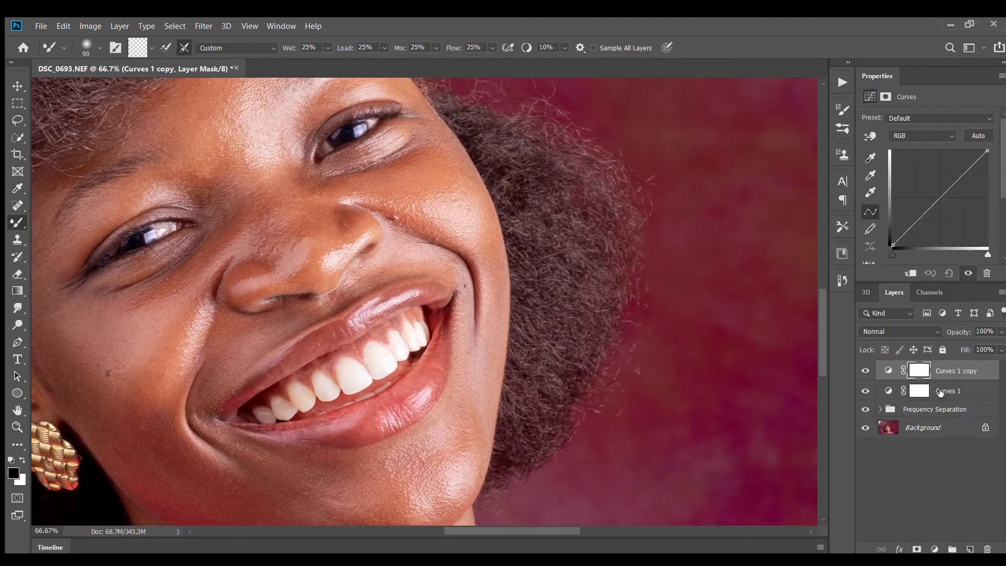
# Invert both Curves masks to black, and set Curves 1 to Screen and Curves 1 copy to Multiply blending
pyautogui.click(921, 389)
pyautogui.click(886, 332)
pyautogui.click(876, 330)
pyautogui.click(920, 371)
pyautogui.click(875, 331)
pyautogui.click(883, 282)
# Rename Curves 1 as Dodge and Curves 1 copy as Burn
pyautogui.click(943, 390)
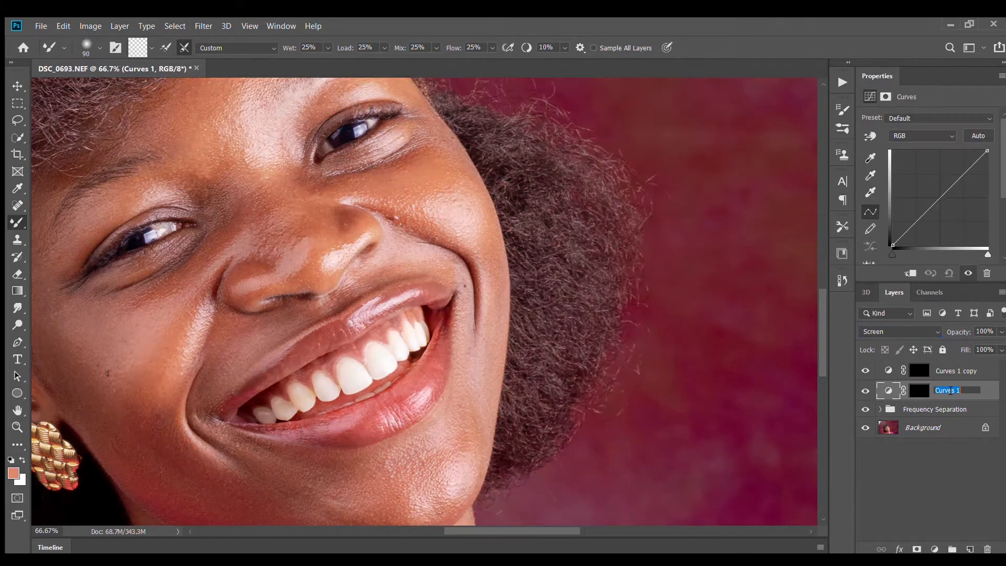
pyautogui.press('Return')
pyautogui.doubleClick(952, 371)
pyautogui.write('Burn')
pyautogui.press('Return')
# Target the Dodge layer mask and set up a white brush with size 100 and 2% flow
pyautogui.click(919, 390)
pyautogui.press('b')
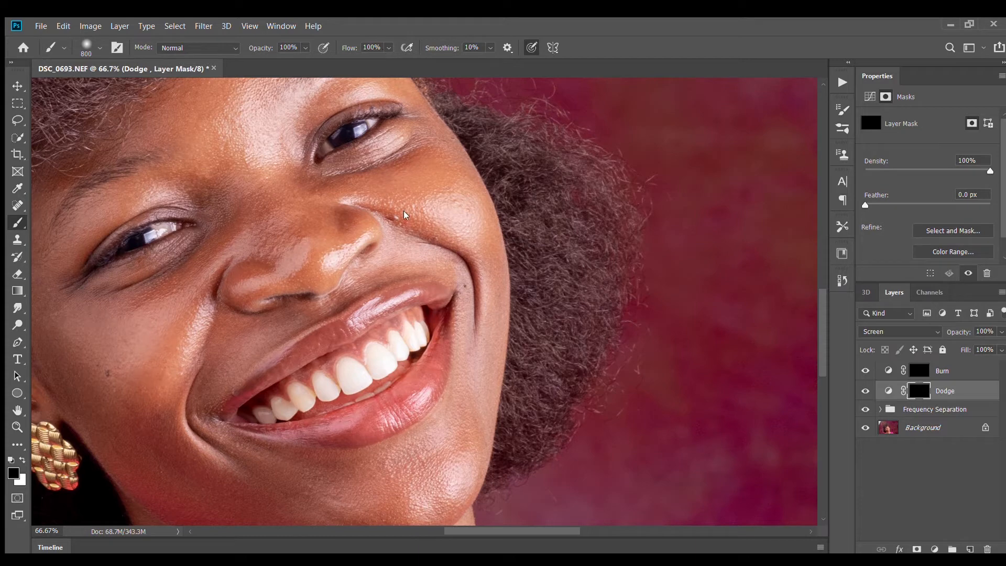
pyautogui.click(389, 48)
pyautogui.click(406, 62)
pyautogui.press('[')
pyautogui.press('[')
pyautogui.press('[')
pyautogui.press('[')
pyautogui.press('[')
pyautogui.press('[')
pyautogui.press('[')
pyautogui.press('[')
pyautogui.press('[')
pyautogui.press('[')
pyautogui.press('[')
pyautogui.press('x')
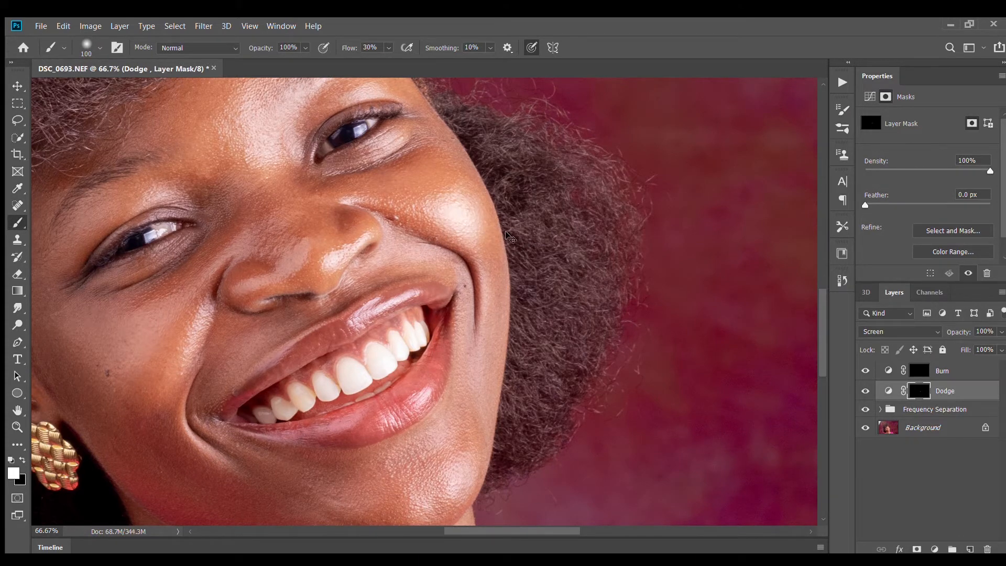
pyautogui.click(378, 47)
pyautogui.write('2')
pyautogui.press('Return')
# Dodge the highlights across the face by painting white on the Dodge mask, varying the brush size
pyautogui.moveTo(199, 328); pyautogui.dragTo(285, 275)
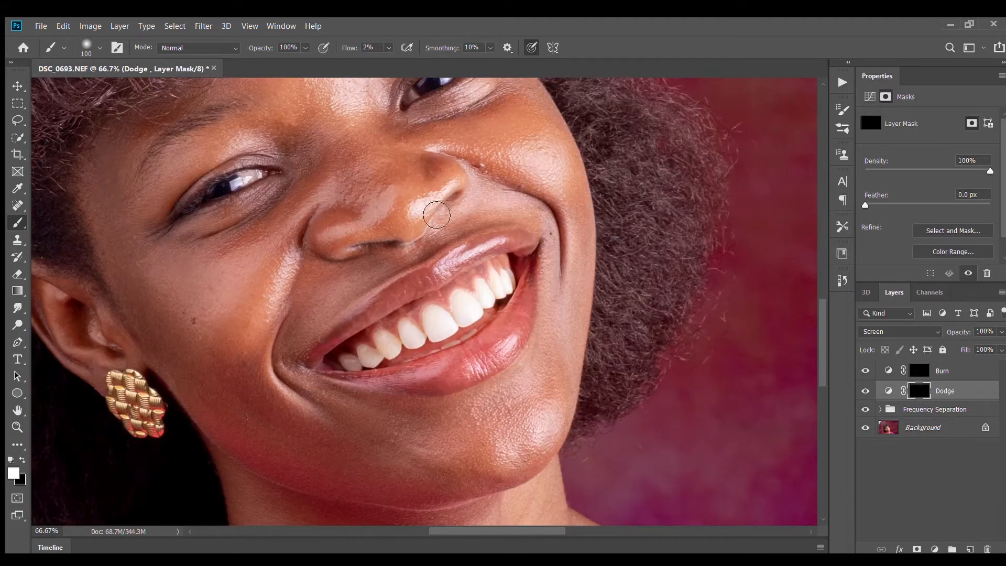
pyautogui.moveTo(557, 433); pyautogui.dragTo(587, 351)
pyautogui.moveTo(188, 178); pyautogui.dragTo(266, 288)
pyautogui.press(']')
pyautogui.press(']')
pyautogui.press(']')
pyautogui.press('[')
pyautogui.press('[')
pyautogui.press('[')
pyautogui.press('[')
pyautogui.moveTo(477, 212); pyautogui.dragTo(548, 381)
pyautogui.press(']')
pyautogui.press(']')
pyautogui.moveTo(578, 275); pyautogui.dragTo(581, 255)
pyautogui.moveTo(542, 516); pyautogui.dragTo(509, 404)
# Continue dodging the nose highlights with a size 50 brush and the forehead highlights with a size 125 brush
pyautogui.press('[')
pyautogui.press('[')
pyautogui.press('[')
pyautogui.press('[')
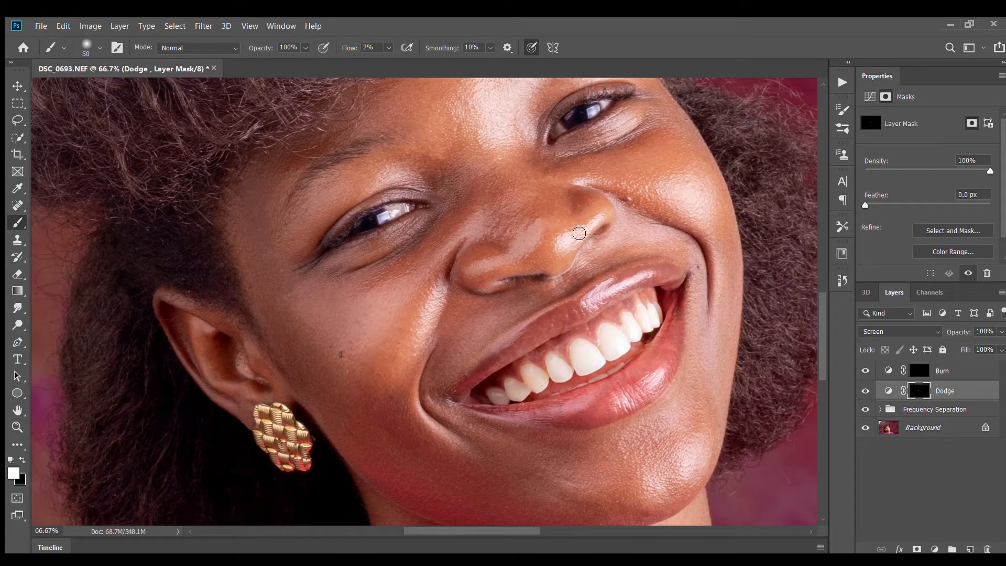
pyautogui.moveTo(512, 213); pyautogui.dragTo(544, 316)
pyautogui.press(']')
pyautogui.press(']')
pyautogui.press(']')
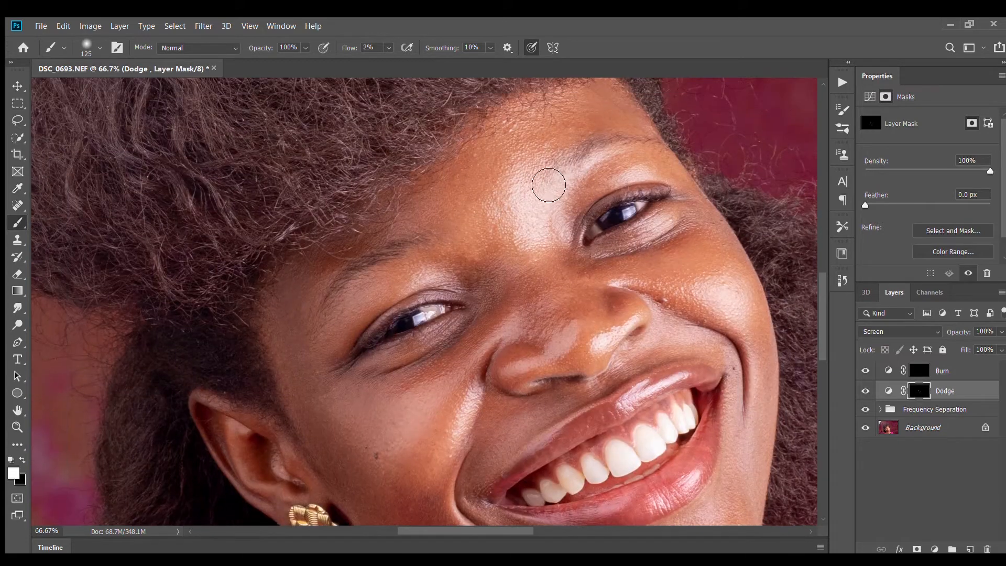
pyautogui.moveTo(726, 498); pyautogui.dragTo(731, 321)
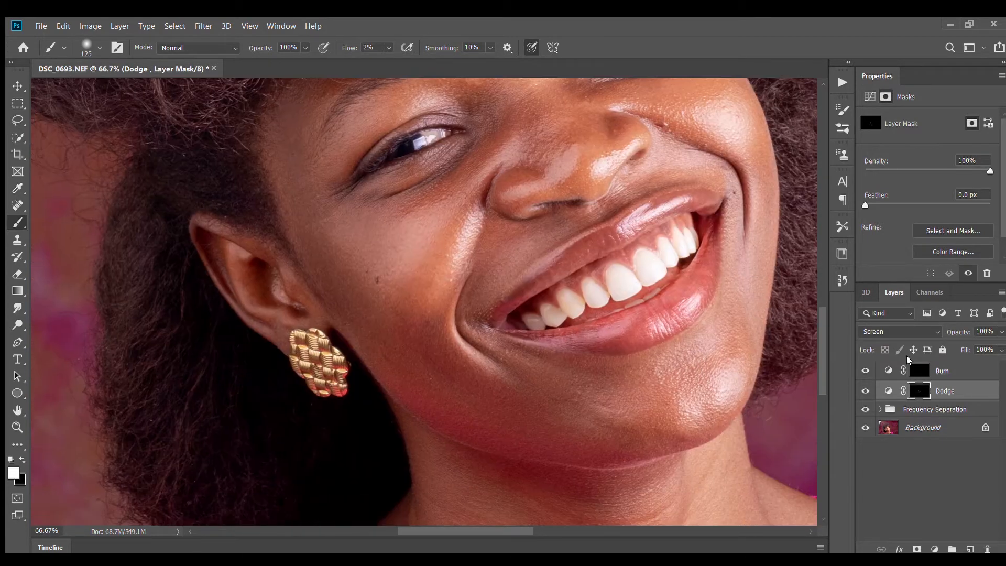
# Add a Black & White adjustment layer above Burn and lower its reds and yellows to darken the skin tones
pyautogui.click(957, 371)
pyautogui.click(934, 549)
pyautogui.click(957, 373)
pyautogui.moveTo(925, 167); pyautogui.dragTo(901, 167)
pyautogui.moveTo(929, 192); pyautogui.dragTo(910, 191)
# Target the Burn mask and paint white over the lower face's shadows, reducing the brush size to 80
pyautogui.click(921, 391)
pyautogui.press(']')
pyautogui.press(']')
pyautogui.press(']')
pyautogui.press('[')
pyautogui.press('[')
pyautogui.press('[')
pyautogui.moveTo(546, 488); pyautogui.dragTo(516, 423)
pyautogui.press('[')
pyautogui.press('[')
pyautogui.press('[')
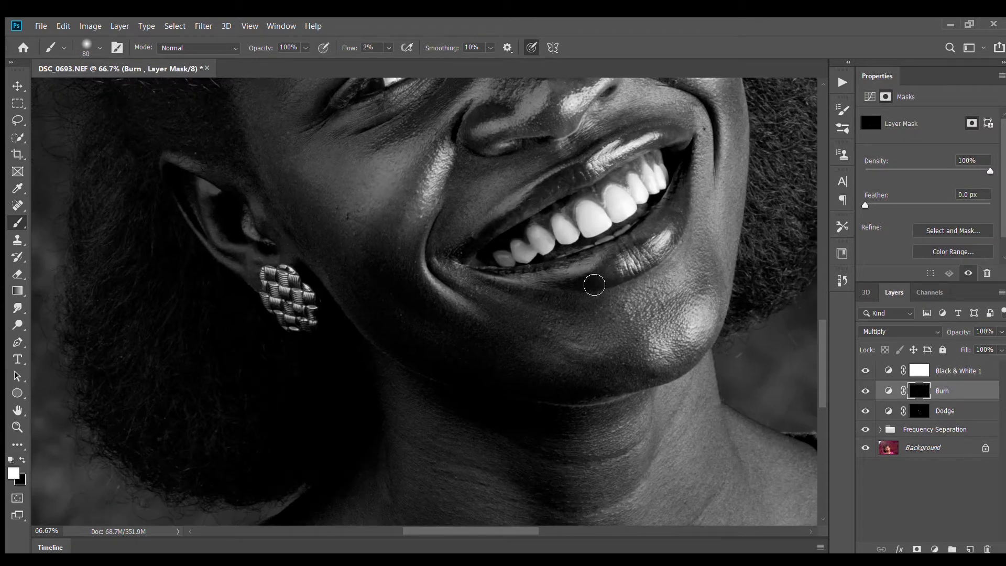
# Burn the shadows on the neck and chest with a size 150 brush, reducing it to 90 for smaller areas
pyautogui.press(']')
pyautogui.press(']')
pyautogui.press(']')
pyautogui.press(']')
pyautogui.scroll(-10, 550, 285)
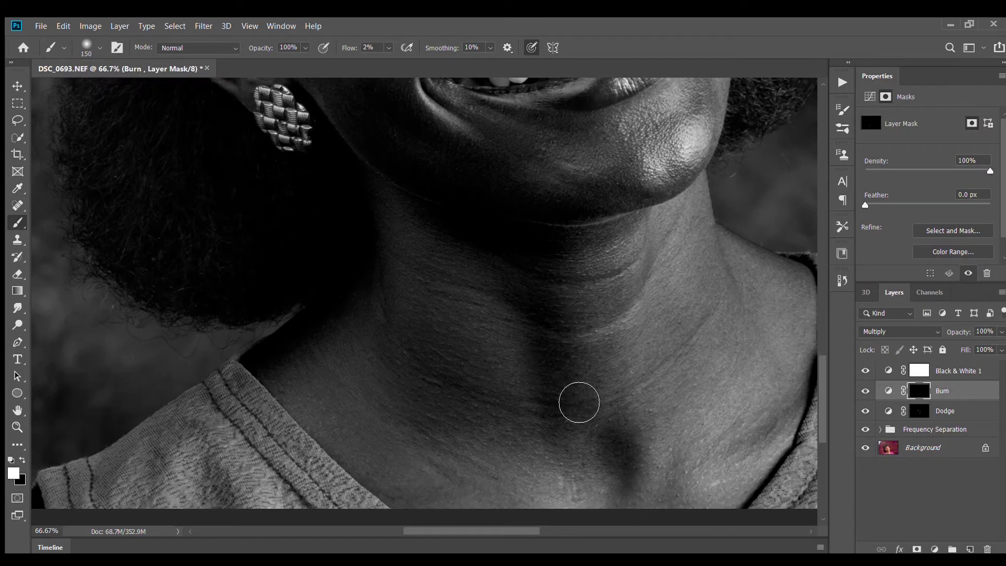
pyautogui.hscroll(5, 355, 276)
pyautogui.press('[')
pyautogui.press('[')
pyautogui.press('[')
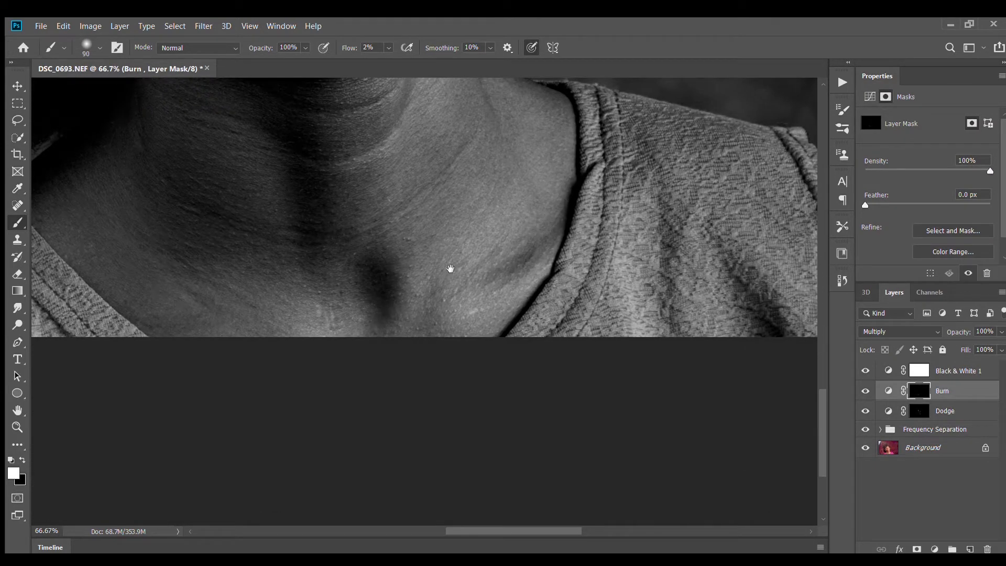
# Refine the burned shadows around the jaw and neck with a size 125 brush
pyautogui.scroll(10, 493, 276)
pyautogui.hscroll(-4, 451, 332)
pyautogui.press(']')
pyautogui.press(']')
pyautogui.scroll(-10, 254, 329)
pyautogui.hscroll(1, 314, 315)
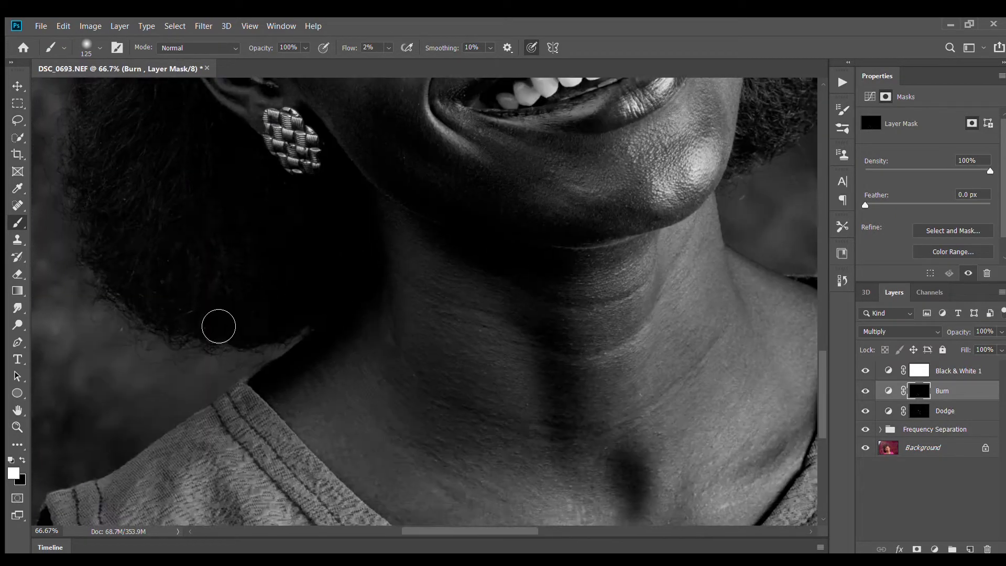
pyautogui.moveTo(359, 305); pyautogui.dragTo(405, 504)
# Target the Dodge mask and paint over the hair highlights with a size 250 brush
pyautogui.click(919, 411)
pyautogui.press(']')
pyautogui.press(']')
pyautogui.press(']')
pyautogui.press(']')
pyautogui.moveTo(191, 391); pyautogui.dragTo(186, 496)
pyautogui.moveTo(206, 175); pyautogui.dragTo(152, 503)
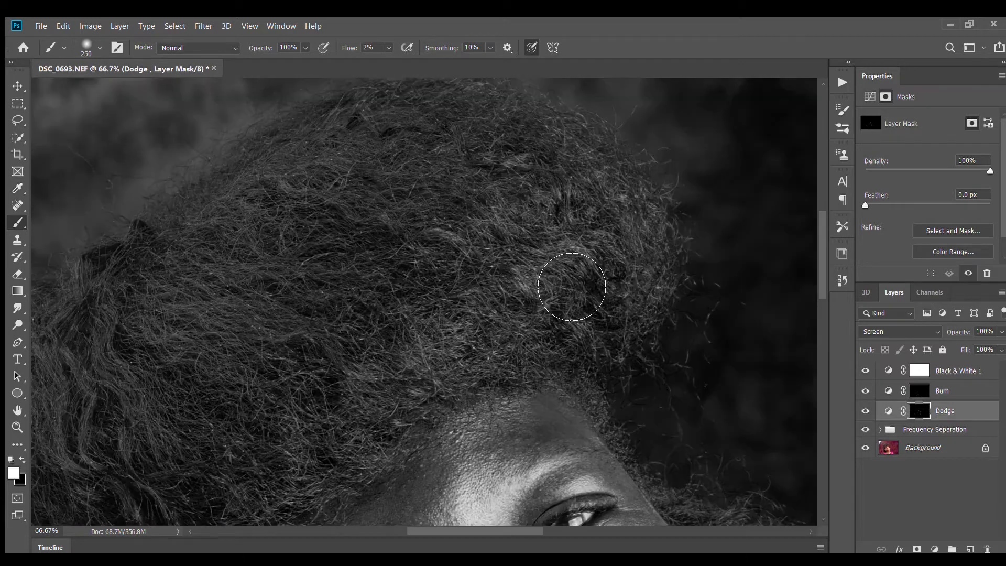
# Toggle the Dodge and Burn layers' visibility to compare the whole portrait, and remove the Black & White layer
pyautogui.hotkey('ctrl', '-')
pyautogui.hotkey('ctrl', '-')
pyautogui.hotkey('ctrl', '-')
pyautogui.moveTo(452, 516)
pyautogui.mouseDown()
pyautogui.moveTo(542, 307)
pyautogui.moveTo(530, 307)
pyautogui.mouseUp()
pyautogui.click(866, 411)
pyautogui.click(865, 411)
pyautogui.click(865, 391)
pyautogui.moveTo(591, 136)
pyautogui.mouseDown()
pyautogui.moveTo(567, 212)
pyautogui.moveTo(541, 243)
pyautogui.mouseUp()
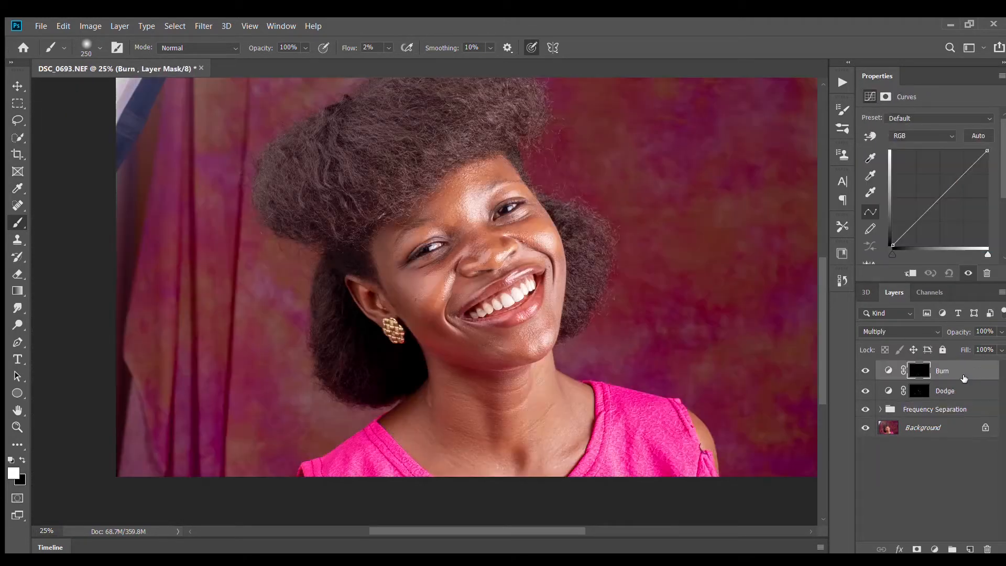
# Group the Dodge and Burn layers and name the group D and B
pyautogui.hotkey('ctrl', 'g')
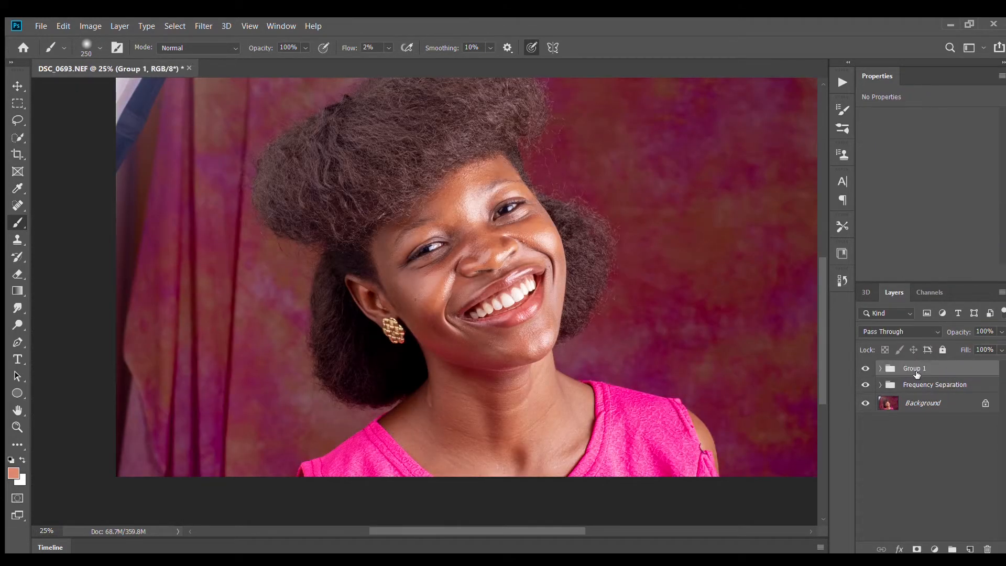
pyautogui.press('Return')
# Stamp all visible layers into a new layer at the top and duplicate it twice
pyautogui.hotkey('ctrl', 'shift', 'alt', 'e')
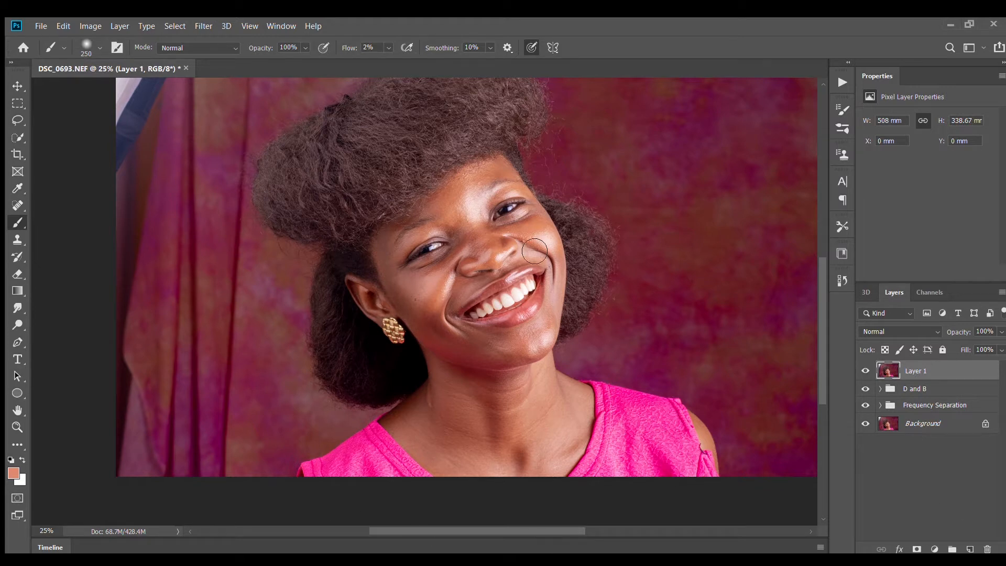
pyautogui.hotkey('ctrl', 'j')
pyautogui.hotkey('ctrl', 'j')
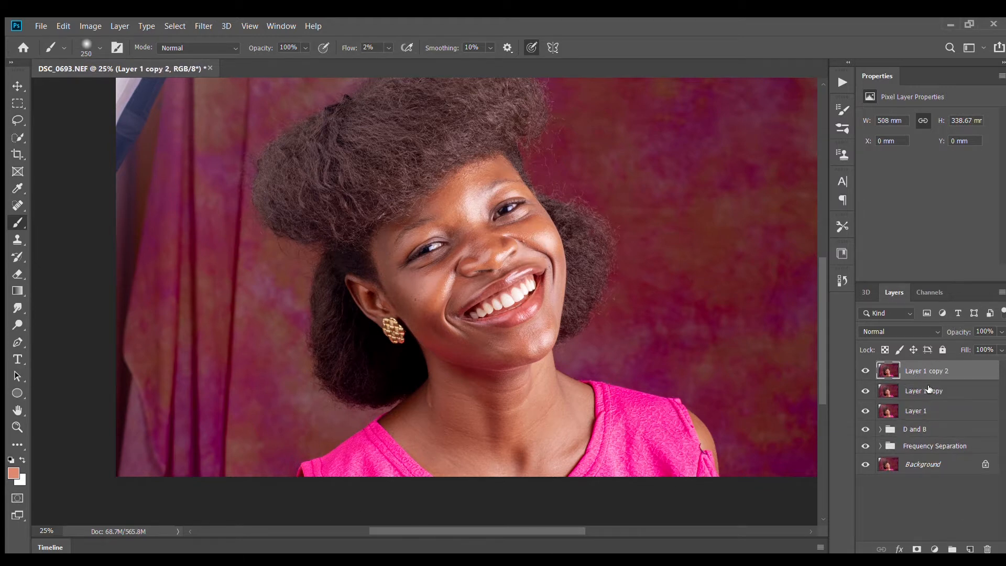
# Use Apply Image to turn Layer 1 copy 2 into a grey texture layer, and set its blend mode to Linear Light
pyautogui.hotkey('alt', '[')
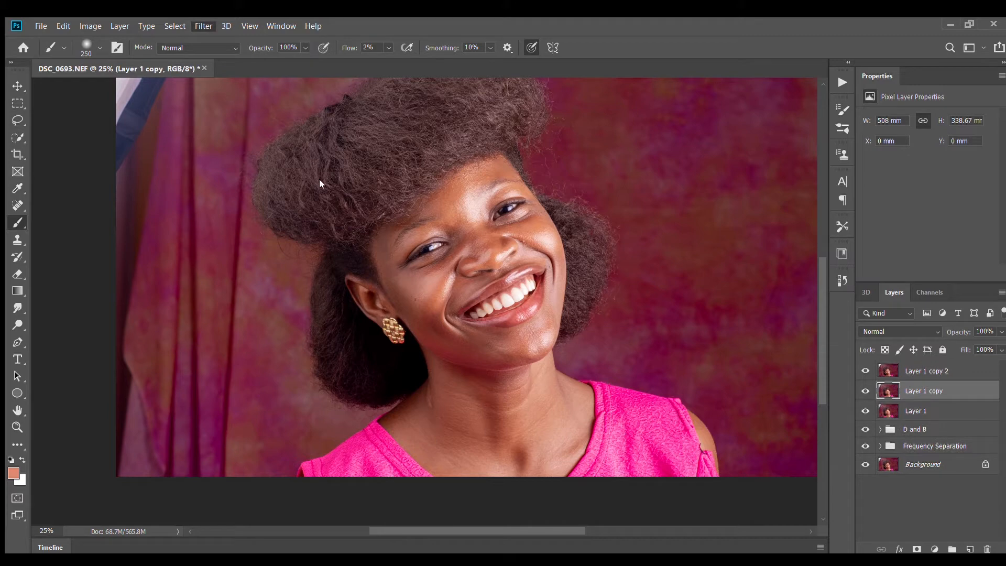
pyautogui.hotkey('alt', ']')
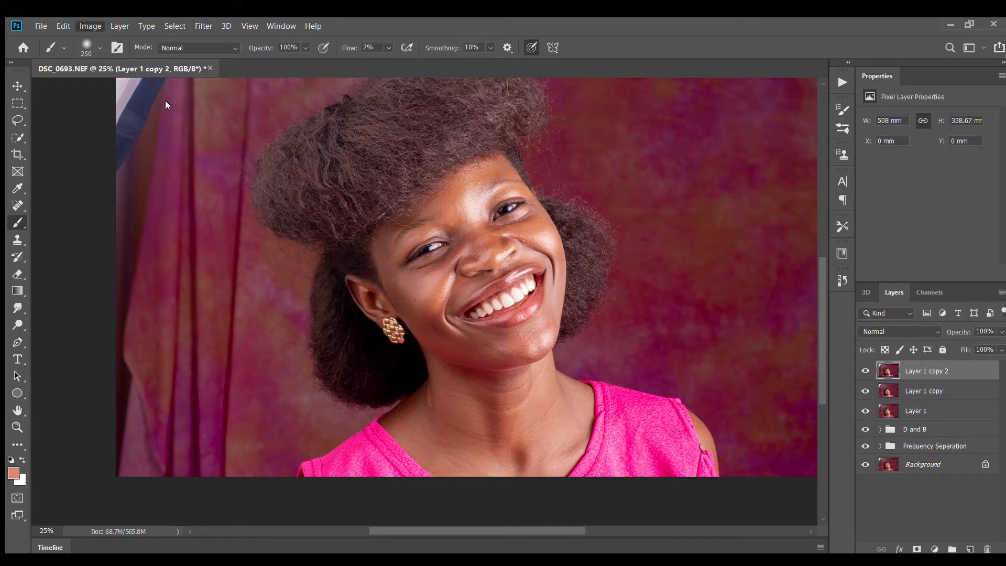
pyautogui.click(169, 202)
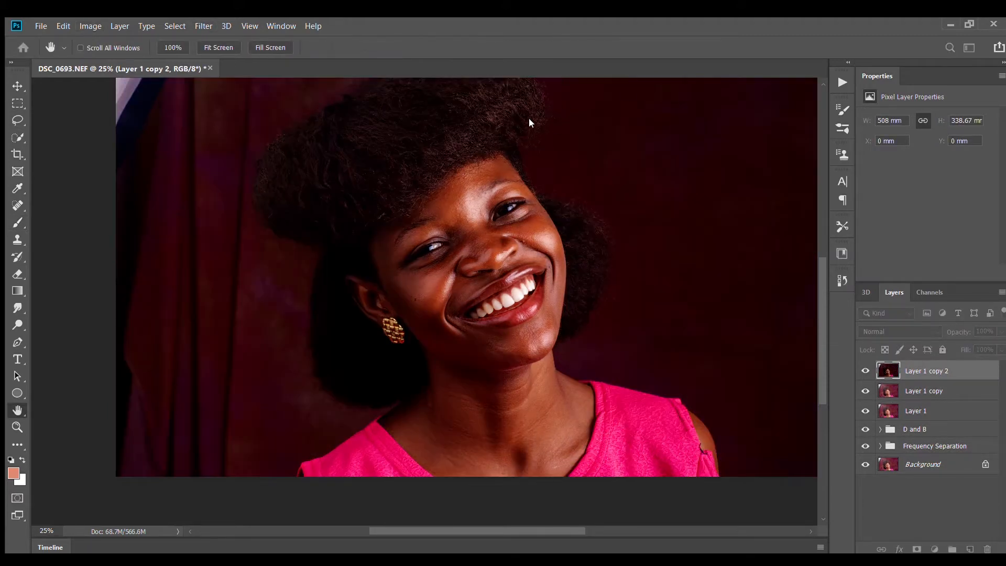
pyautogui.click(495, 174)
pyautogui.click(496, 460)
pyautogui.click(710, 126)
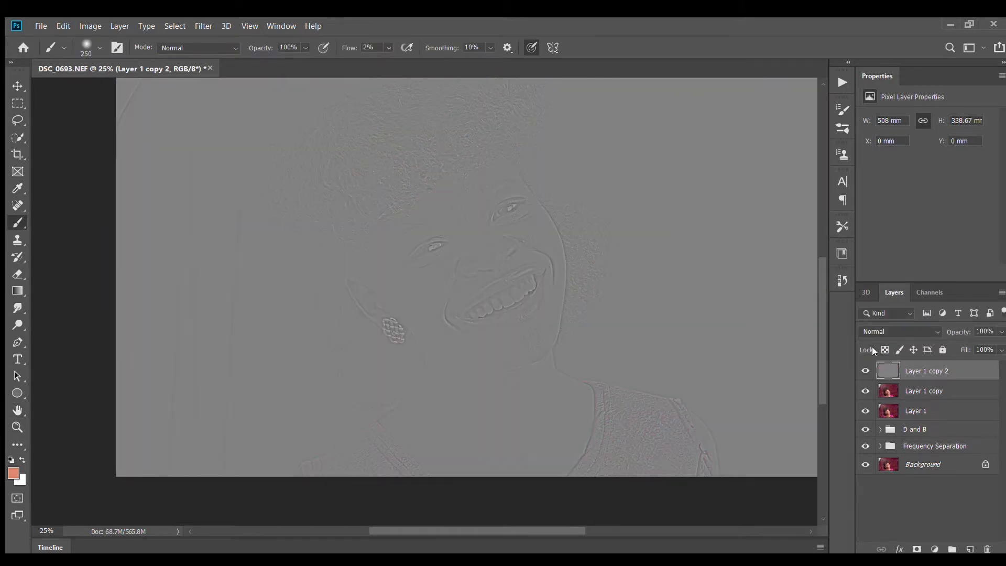
pyautogui.click(900, 332)
pyautogui.click(886, 393)
pyautogui.click(916, 411)
pyautogui.click(910, 371)
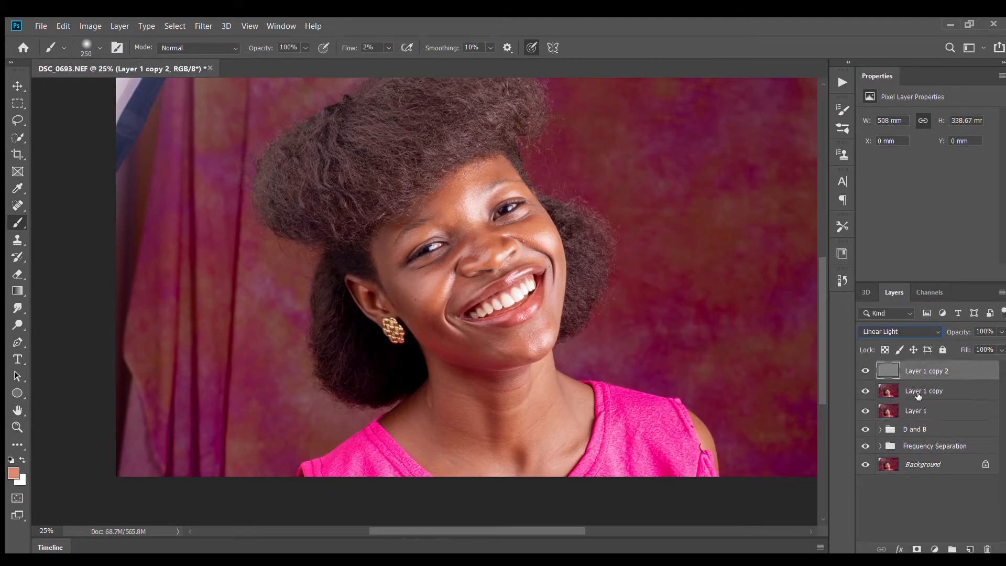
# On Layer 1 copy, lasso skin patches on the face with a 6 px feather and smooth them with the last-used filter
pyautogui.click(921, 392)
pyautogui.click(16, 121)
pyautogui.hotkey('ctrl', '1')
pyautogui.moveTo(320, 254)
pyautogui.mouseDown()
pyautogui.moveTo(530, 166)
pyautogui.moveTo(323, 246)
pyautogui.mouseUp()
pyautogui.press('h')
pyautogui.press('l')
pyautogui.moveTo(294, 215)
pyautogui.mouseDown()
pyautogui.moveTo(416, 461)
pyautogui.moveTo(296, 218)
pyautogui.mouseUp()
pyautogui.moveTo(361, 146)
pyautogui.mouseDown()
pyautogui.moveTo(419, 311)
pyautogui.moveTo(269, 459)
pyautogui.mouseUp()
pyautogui.moveTo(610, 108)
pyautogui.mouseDown()
pyautogui.moveTo(467, 204)
pyautogui.moveTo(642, 92)
pyautogui.mouseUp()
pyautogui.click(203, 26)
pyautogui.click(225, 40)
pyautogui.moveTo(430, 203); pyautogui.dragTo(420, 170)
pyautogui.hotkey('ctrl', 'd')
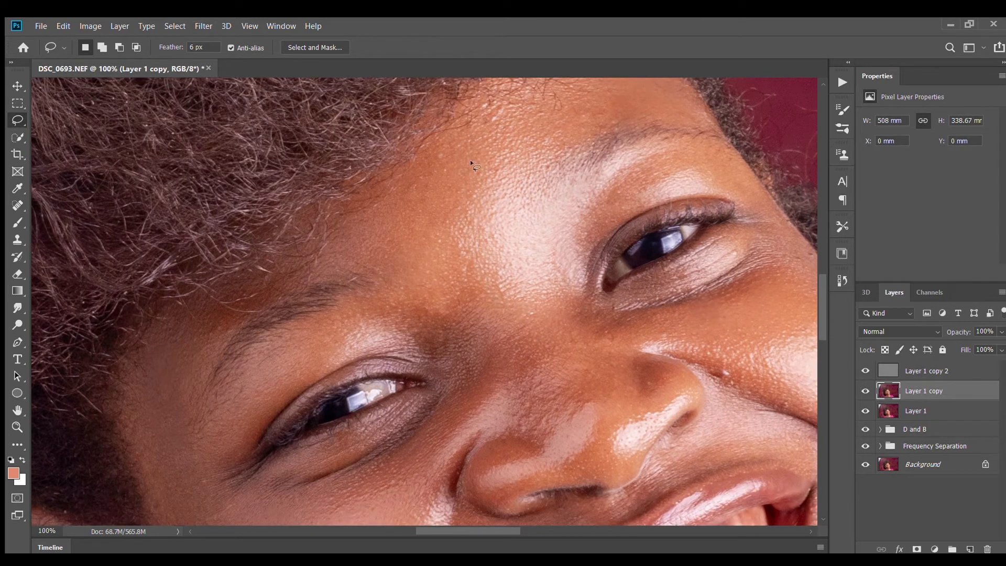
# Lasso the forehead area above and between the eyebrows and smooth it with the last-used filter
pyautogui.moveTo(493, 141)
pyautogui.mouseDown()
pyautogui.moveTo(470, 335)
pyautogui.moveTo(493, 142)
pyautogui.mouseUp()
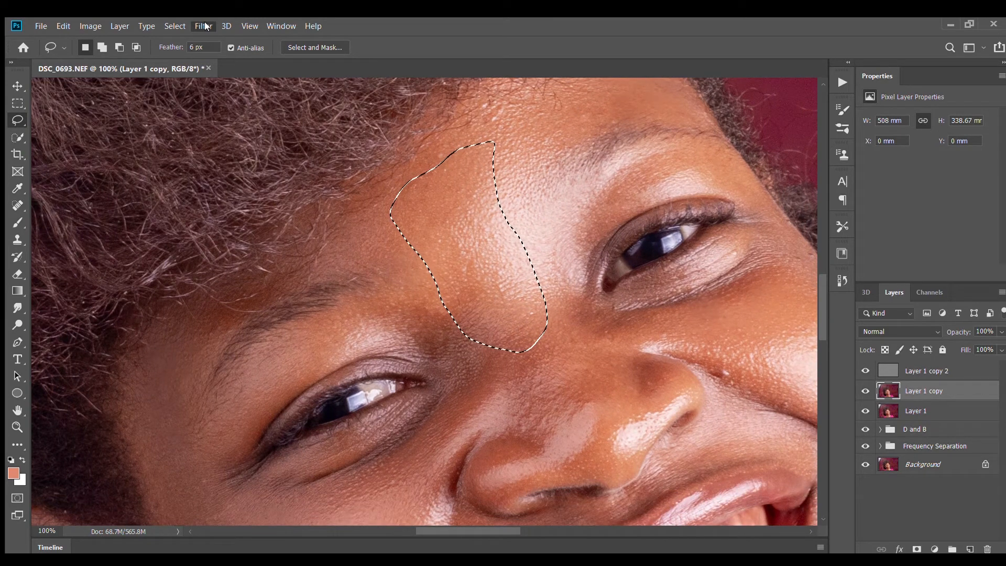
pyautogui.hotkey('ctrl', '0')
pyautogui.scroll(3, 428, 377)
# Lasso the nose bridge and other facial skin patches and smooth them by repeating the last-used filter
pyautogui.moveTo(382, 273)
pyautogui.mouseDown()
pyautogui.moveTo(351, 301)
pyautogui.moveTo(389, 266)
pyautogui.moveTo(410, 318)
pyautogui.mouseUp()
pyautogui.click(204, 26)
pyautogui.click(215, 39)
pyautogui.hotkey('ctrl', 'd')
pyautogui.click(204, 27)
pyautogui.click(205, 40)
pyautogui.click(204, 26)
pyautogui.click(212, 38)
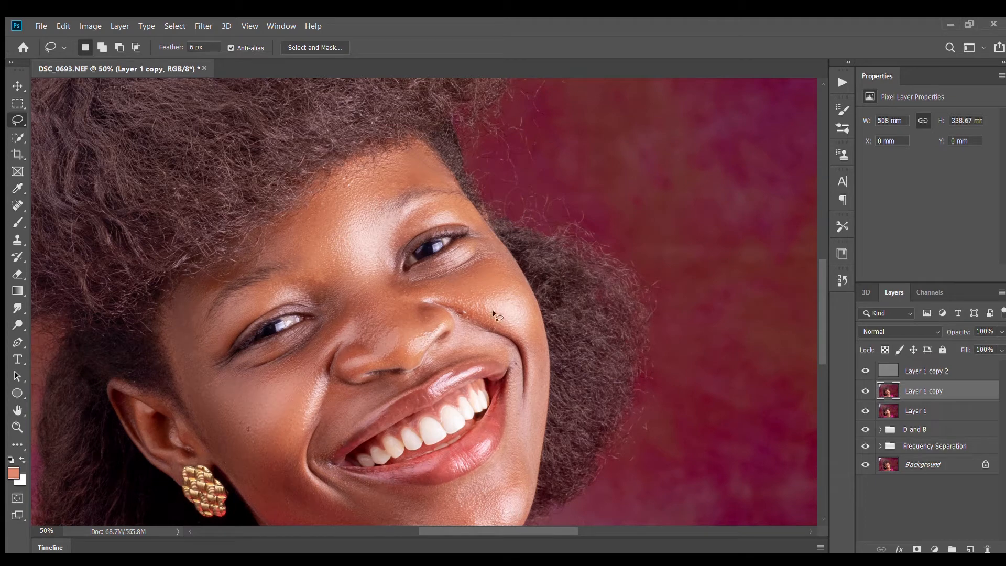
# Lasso the chin beside the lower lip and the lower cheek, smoothing each patch with the last-used filter
pyautogui.moveTo(467, 511); pyautogui.dragTo(521, 426)
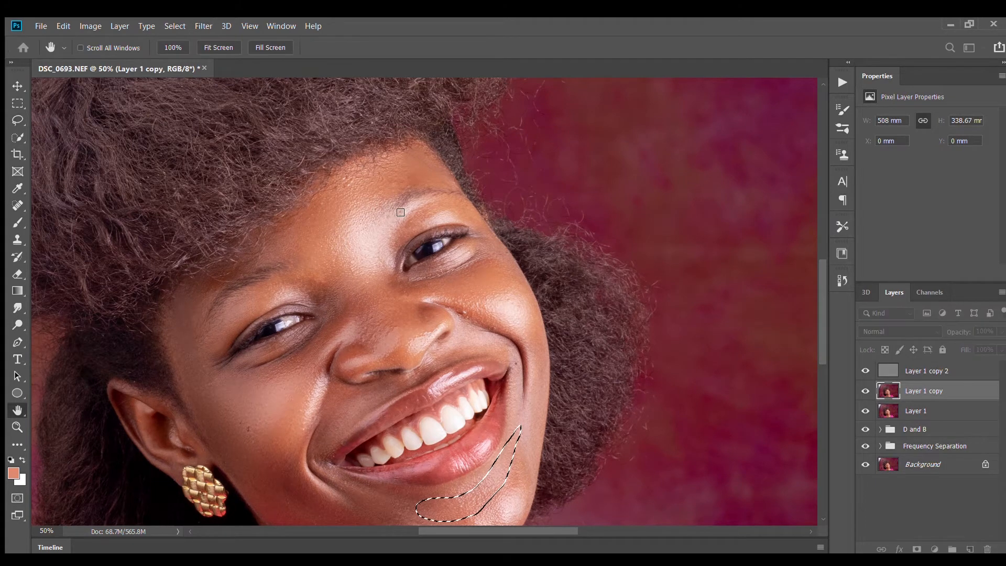
pyautogui.scroll(-3, 396, 209)
pyautogui.moveTo(346, 352)
pyautogui.mouseDown()
pyautogui.moveTo(488, 315)
pyautogui.moveTo(398, 419)
pyautogui.moveTo(346, 352)
pyautogui.mouseUp()
pyautogui.moveTo(293, 318)
pyautogui.mouseDown()
pyautogui.moveTo(285, 374)
pyautogui.moveTo(263, 350)
pyautogui.mouseUp()
pyautogui.click(205, 26)
pyautogui.click(209, 37)
# Lasso skin patches on the neck and upper chest, smooth them with the last-used filter, and clear the selection
pyautogui.moveTo(821, 317); pyautogui.dragTo(819, 360)
pyautogui.moveTo(293, 227)
pyautogui.mouseDown()
pyautogui.moveTo(382, 251)
pyautogui.moveTo(294, 335)
pyautogui.mouseUp()
pyautogui.click(204, 26)
pyautogui.click(208, 38)
pyautogui.moveTo(276, 283); pyautogui.dragTo(260, 315)
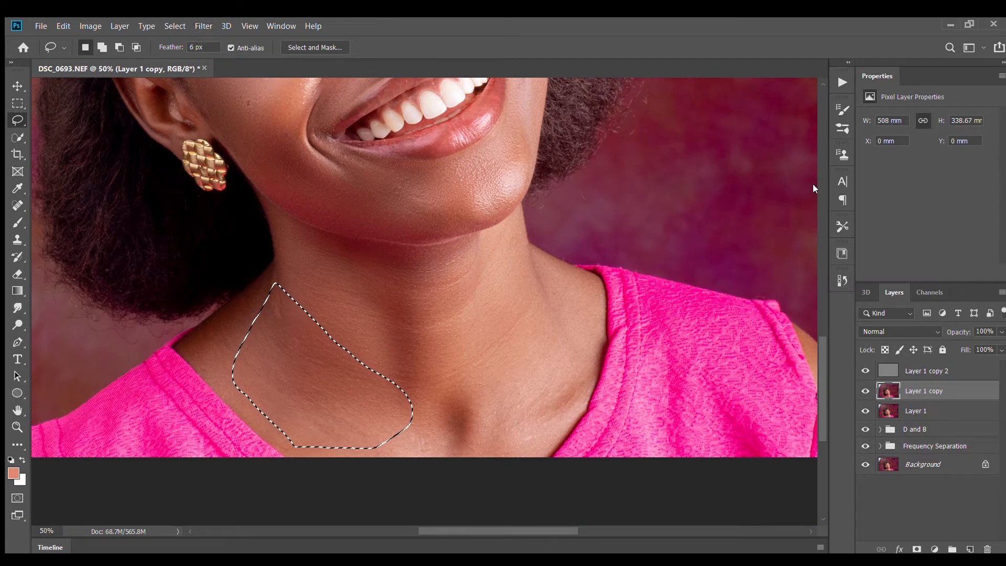
pyautogui.scroll(-4, 505, 265)
pyautogui.moveTo(551, 96); pyautogui.dragTo(516, 104)
pyautogui.hotkey('ctrl', 'd')
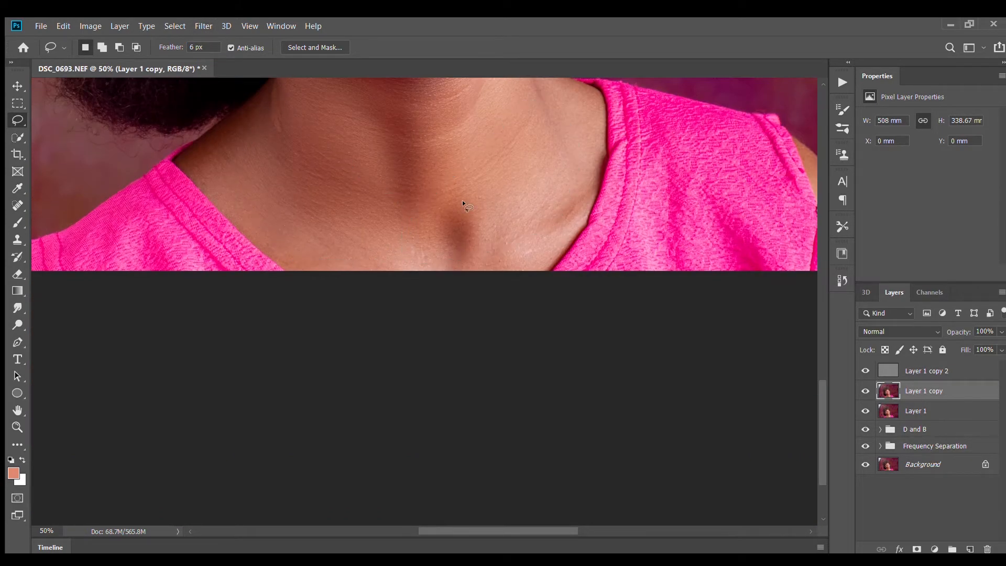
# Group the second frequency separation layers and name the group "FS 2"
pyautogui.hotkey('ctrl', '0')
pyautogui.hotkey('ctrl', 'g')
pyautogui.doubleClick(915, 368)
pyautogui.write('FS 2')
pyautogui.press('Return')
# Duplicate the D and B group with the copy above FS 2, and set the FS 2 group's opacity to 78%
pyautogui.moveTo(906, 409); pyautogui.dragTo(931, 362)
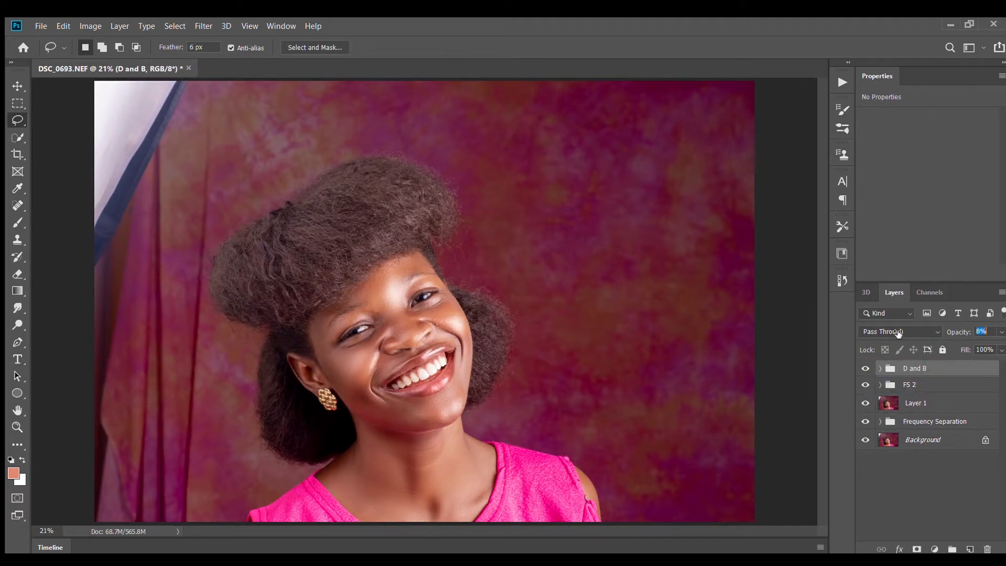
pyautogui.hotkey('ctrl', 'z')
pyautogui.hotkey('ctrl', 'j')
pyautogui.moveTo(930, 406); pyautogui.dragTo(933, 363)
pyautogui.press('0')
pyautogui.press('0')
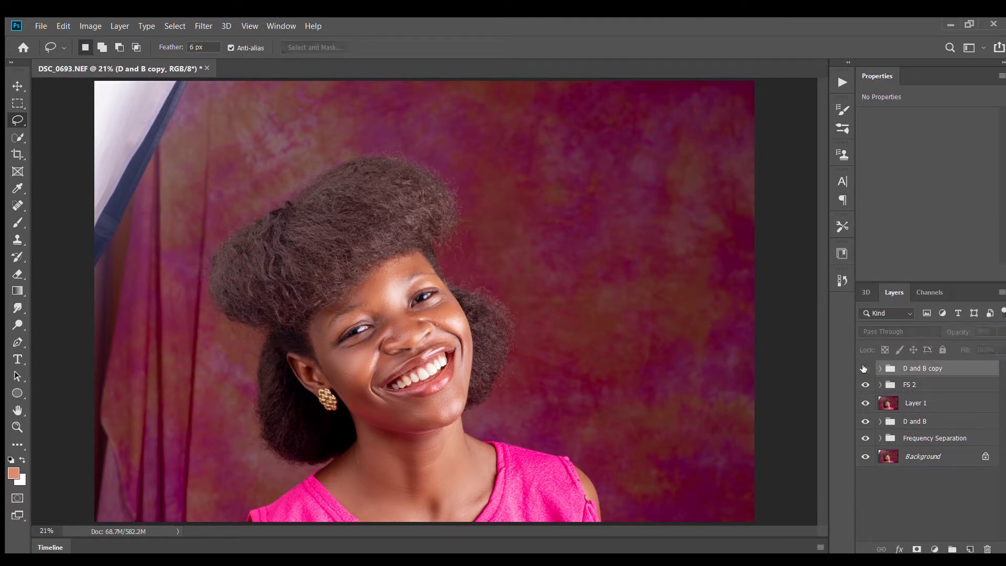
pyautogui.click(906, 385)
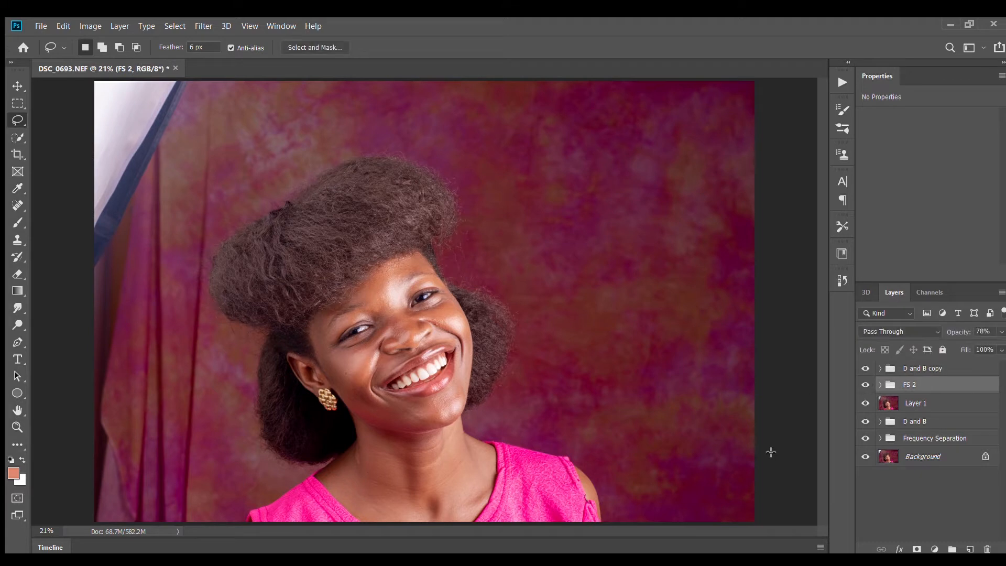
# Add a Selective Color adjustment layer above the D and B copy, with Reds at Cyan -18% and Magenta +3%
pyautogui.click(934, 549)
pyautogui.click(938, 536)
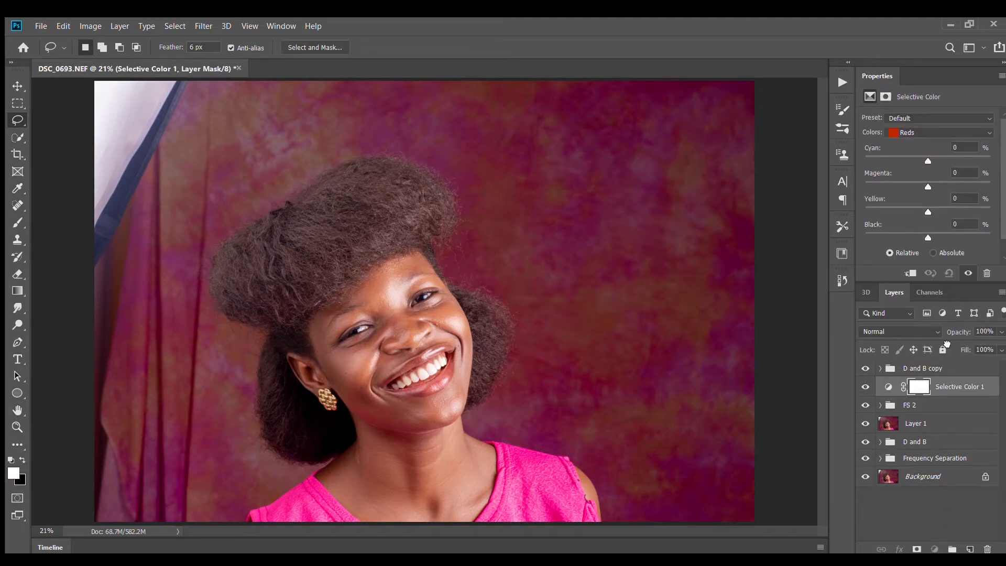
pyautogui.moveTo(946, 343); pyautogui.dragTo(938, 361)
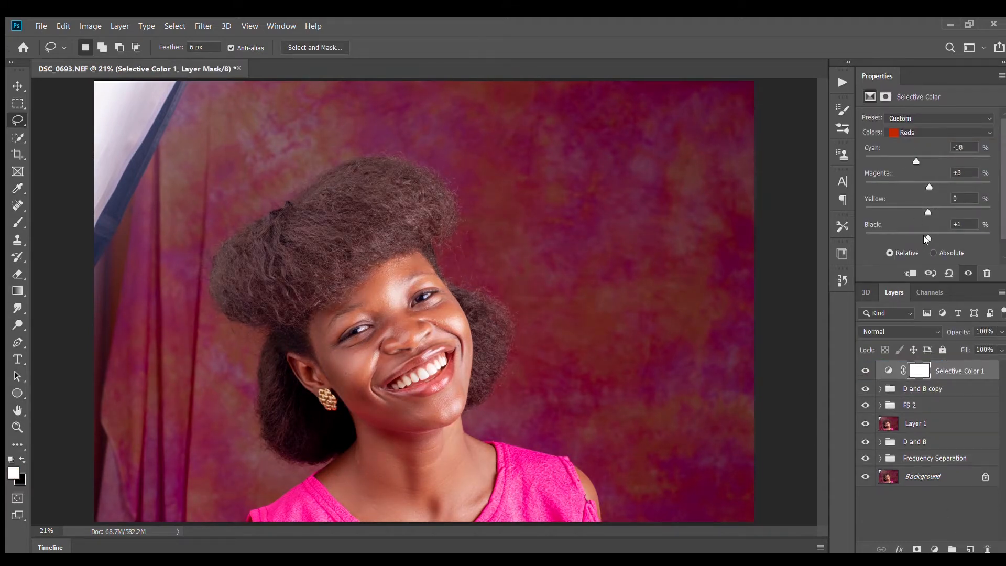
# Set the Selective Color layer's Blacks to Cyan +4%, Yellow 0% and Black +8%
pyautogui.click(938, 132)
pyautogui.click(928, 158)
pyautogui.click(909, 134)
pyautogui.click(913, 226)
pyautogui.moveTo(924, 235); pyautogui.dragTo(939, 207)
pyautogui.doubleClick(967, 198)
pyautogui.write('0')
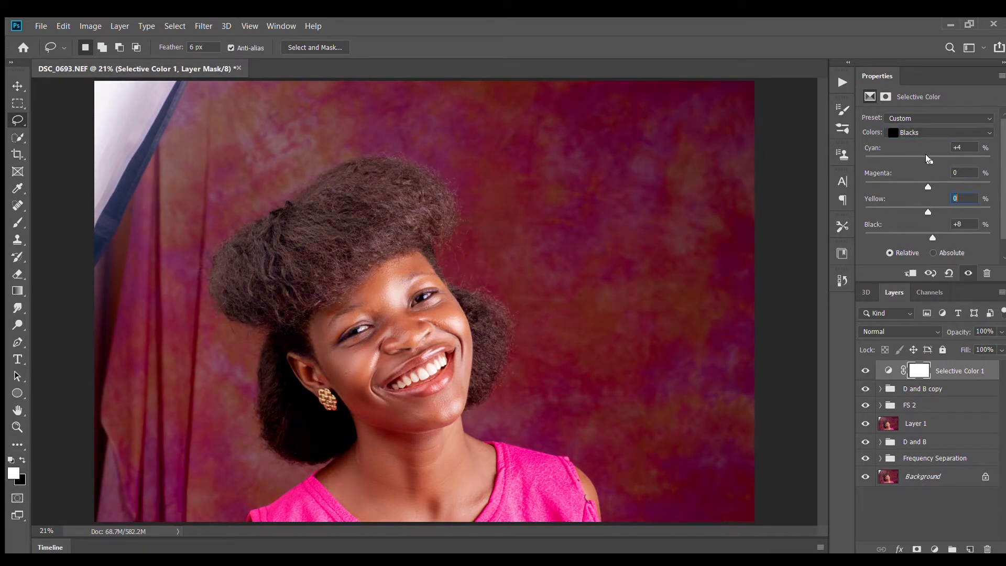
pyautogui.moveTo(926, 154); pyautogui.dragTo(925, 182)
# Add the text "Rena" on the backdrop beside the face and set it in the Aerotis font
pyautogui.press('t')
pyautogui.click(574, 270)
pyautogui.write('Rena')
pyautogui.hotkey('ctrl', 'a')
pyautogui.click(194, 47)
pyautogui.write('ae')
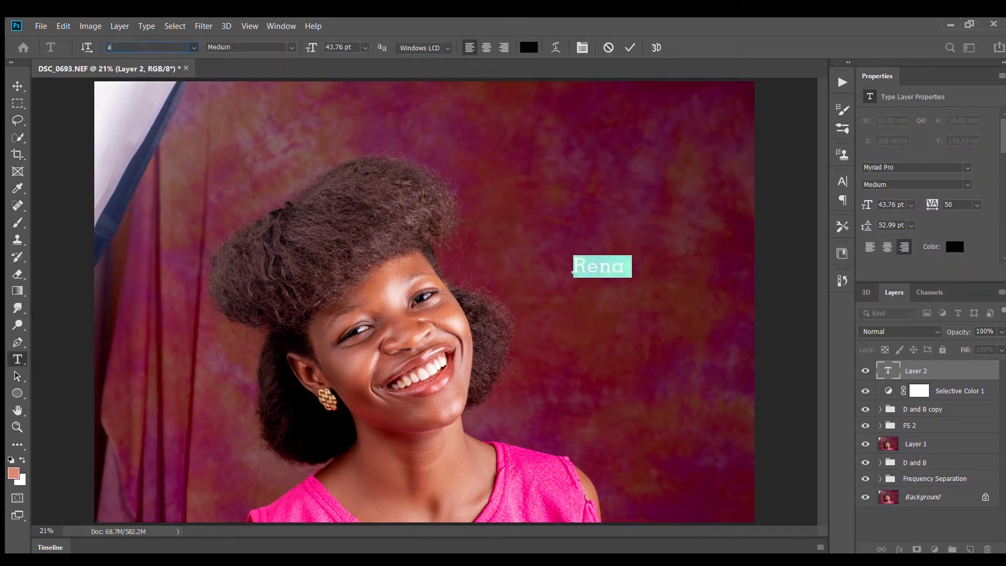
pyautogui.click(175, 81)
# Colour the "Rena" text white and move it lower on the backdrop, above the shoulder
pyautogui.click(18, 86)
pyautogui.doubleClick(888, 370)
pyautogui.click(955, 246)
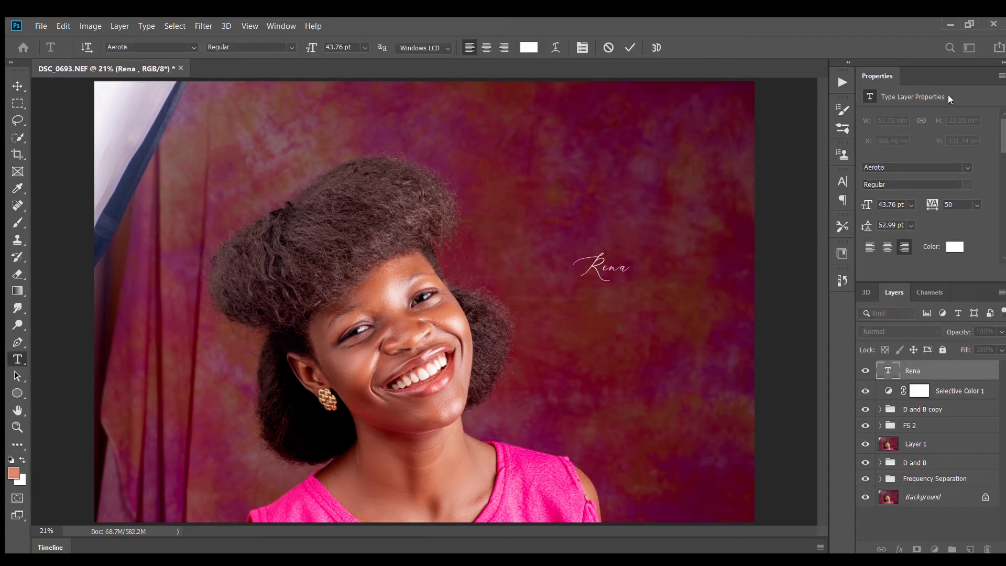
pyautogui.click(17, 86)
pyautogui.moveTo(603, 267); pyautogui.dragTo(647, 390)
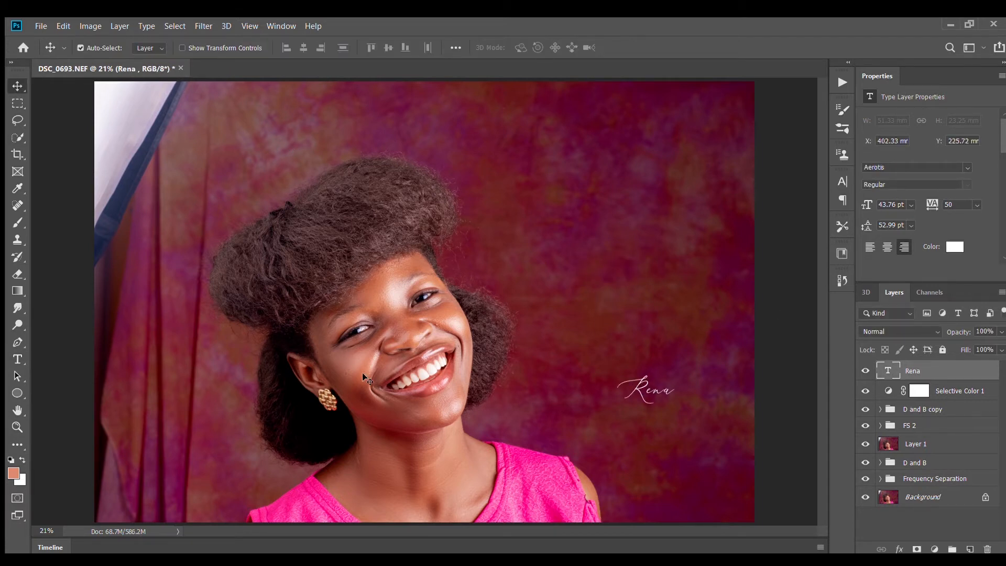
# Add a Hue/Saturation adjustment layer named "Whitening" and invert its mask to black
pyautogui.click(935, 548)
pyautogui.click(959, 403)
pyautogui.doubleClick(948, 370)
pyautogui.write('Whitening')
pyautogui.press('Return')
pyautogui.hotkey('ctrl', 'i')
pyautogui.click(870, 98)
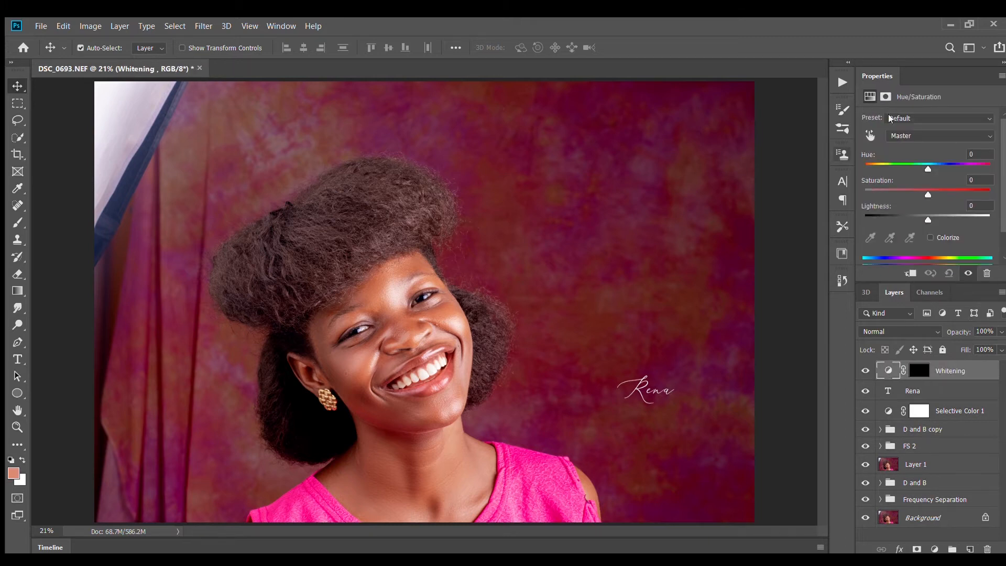
# Lower the saturation of the yellow range fully in the Whitening layer
pyautogui.click(869, 135)
pyautogui.click(676, 349)
pyautogui.moveTo(893, 197); pyautogui.dragTo(865, 199)
pyautogui.click(939, 136)
pyautogui.click(917, 167)
pyautogui.moveTo(928, 196); pyautogui.dragTo(801, 208)
# Paint white over the teeth on the Whitening layer's mask with a 90 px brush
pyautogui.click(919, 371)
pyautogui.hotkey('ctrl', '+')
pyautogui.hotkey('ctrl', '+')
pyautogui.hotkey('ctrl', '+')
pyautogui.moveTo(409, 420); pyautogui.dragTo(474, 199)
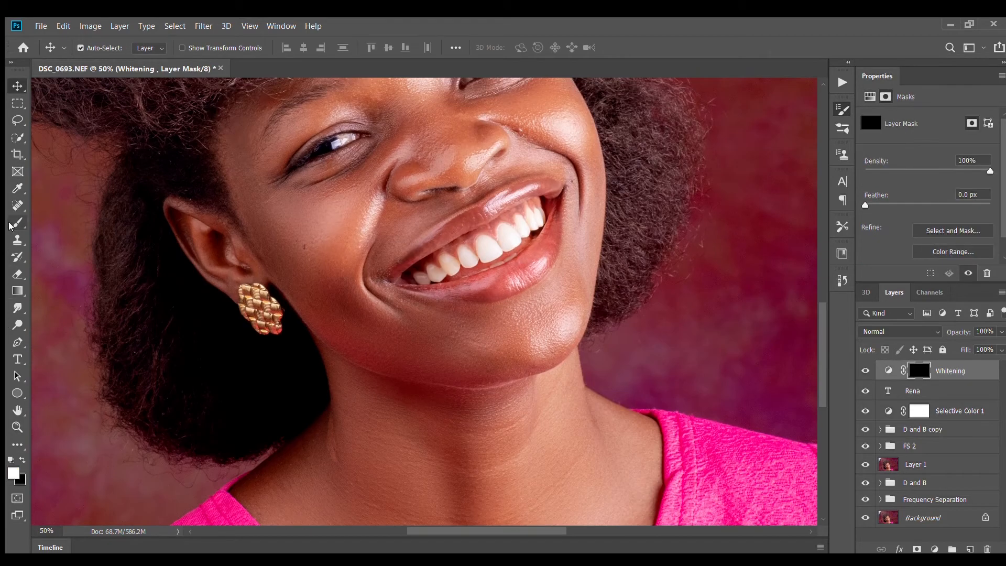
pyautogui.click(17, 223)
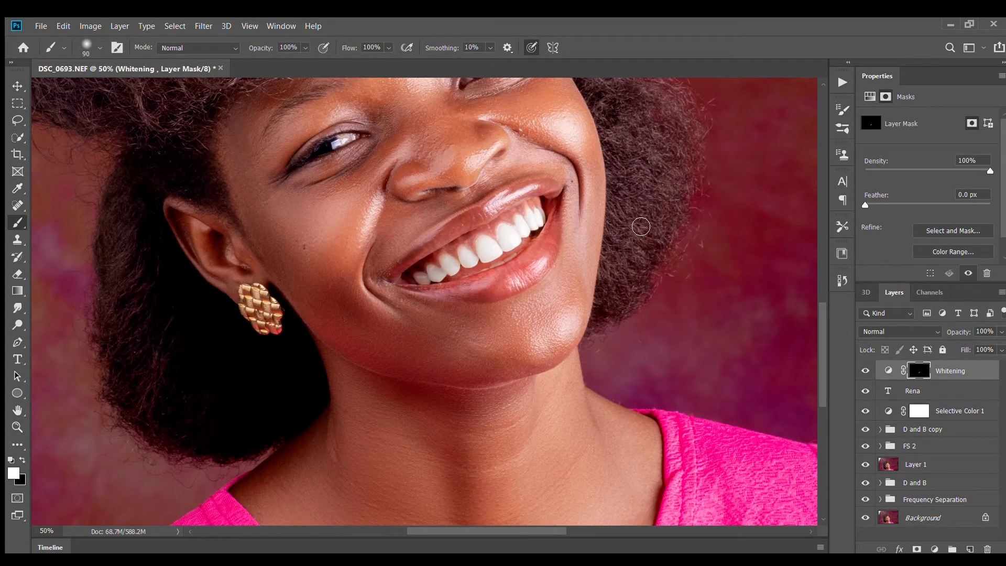
pyautogui.hotkey('ctrl', '0')
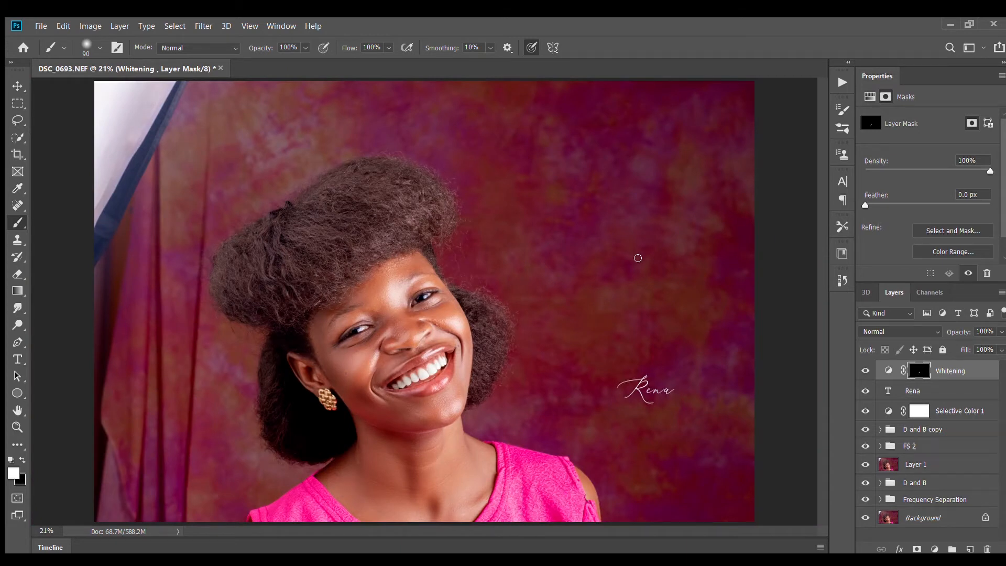
# Hide the Whitening and Rena layers and stamp all visible layers into a new layer above Selective Color 1
pyautogui.click(866, 370)
pyautogui.click(866, 391)
pyautogui.click(963, 413)
pyautogui.hotkey('ctrl', 'alt', 'shift', 'e')
# Lasso the strip with the white reflector and curtain along the photo's left edge
pyautogui.click(17, 120)
pyautogui.moveTo(225, 84)
pyautogui.mouseDown()
pyautogui.moveTo(199, 467)
pyautogui.moveTo(147, 78)
pyautogui.moveTo(224, 82)
pyautogui.mouseUp()
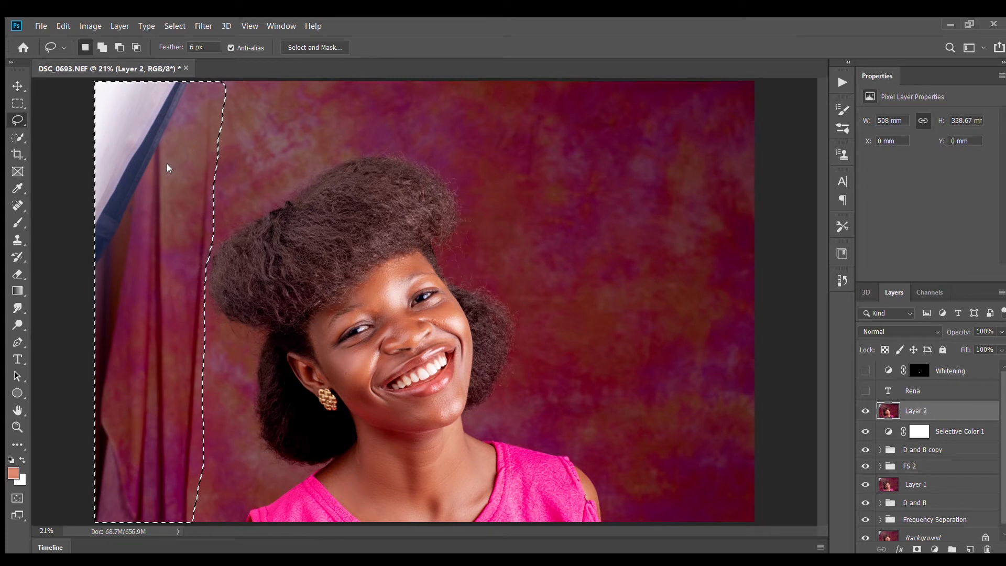
pyautogui.hotkey('ctrl', 'i')
pyautogui.hotkey('ctrl', 'z')
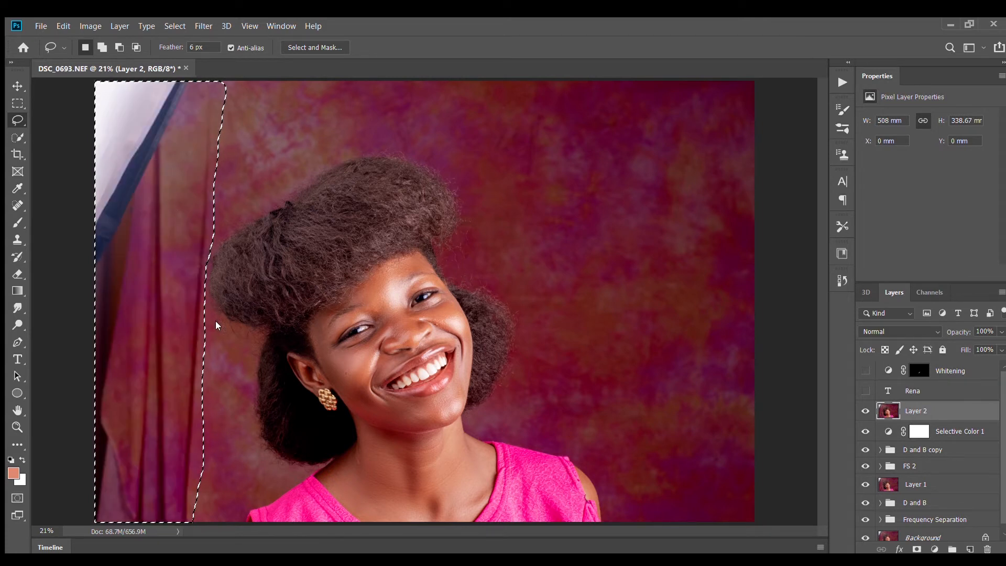
# Clone clean backdrop over the reflector and curtain inside the selection with the Clone Stamp
pyautogui.click(16, 243)
pyautogui.keyDown('alt'); pyautogui.click(273, 153); pyautogui.keyUp('alt')
pyautogui.moveTo(158, 149)
pyautogui.mouseDown()
pyautogui.moveTo(147, 143)
pyautogui.moveTo(180, 116)
pyautogui.mouseUp()
pyautogui.moveTo(219, 255)
pyautogui.mouseDown()
pyautogui.moveTo(236, 445)
pyautogui.moveTo(213, 258)
pyautogui.moveTo(162, 355)
pyautogui.moveTo(230, 469)
pyautogui.moveTo(215, 473)
pyautogui.moveTo(155, 364)
pyautogui.moveTo(203, 412)
pyautogui.moveTo(183, 230)
pyautogui.mouseUp()
pyautogui.keyDown('alt'); pyautogui.click(637, 190); pyautogui.keyUp('alt')
pyautogui.keyDown('alt'); pyautogui.click(498, 409); pyautogui.keyUp('alt')
pyautogui.keyDown('alt'); pyautogui.click(234, 147); pyautogui.keyUp('alt')
pyautogui.press('[')
pyautogui.moveTo(147, 135); pyautogui.dragTo(155, 181)
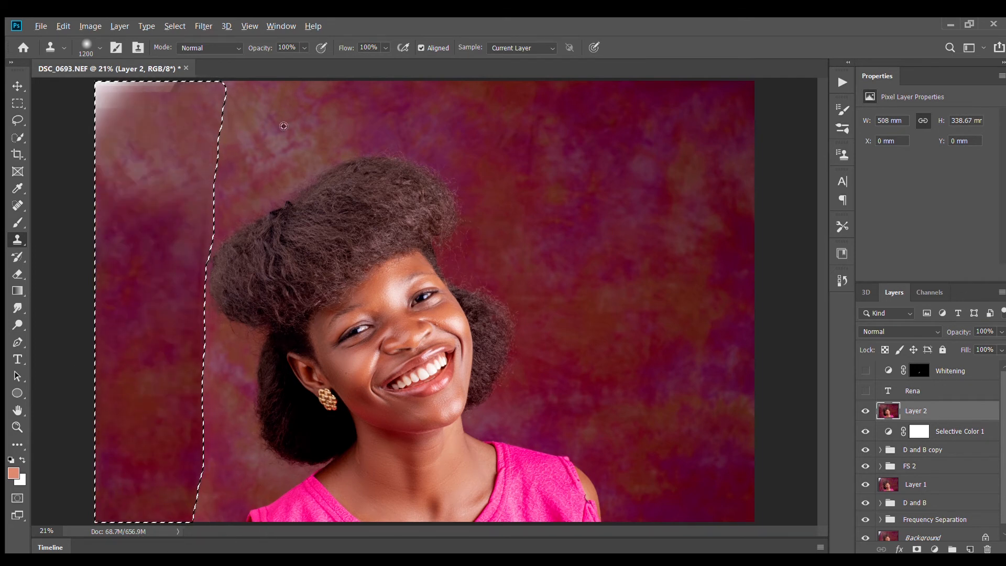
# Clear the selection and clone backdrop over the remaining white corner of the photo with a 900 px brush
pyautogui.press('[')
pyautogui.press('[')
pyautogui.press('[')
pyautogui.press('[')
pyautogui.press('[')
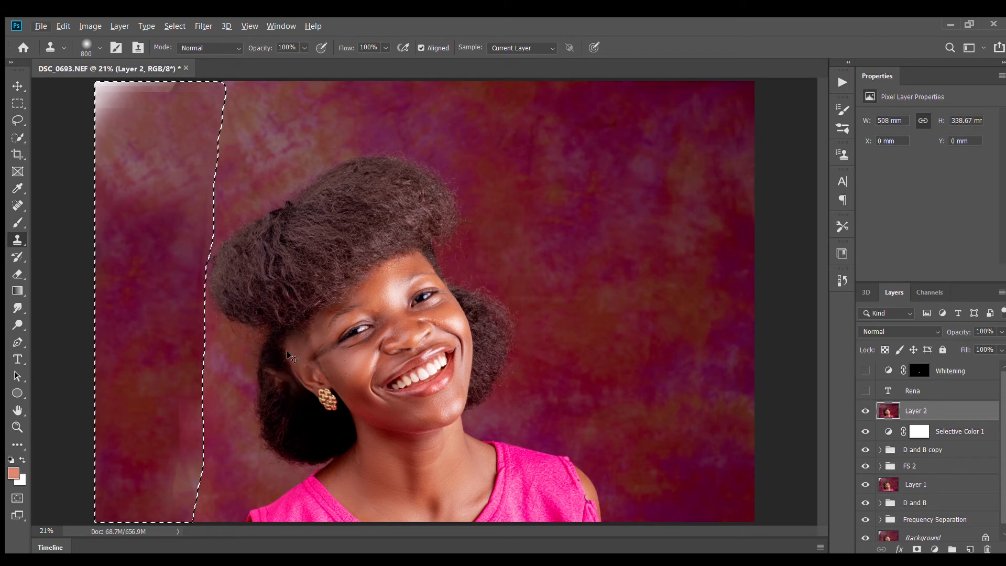
pyautogui.hotkey('ctrl', 'd')
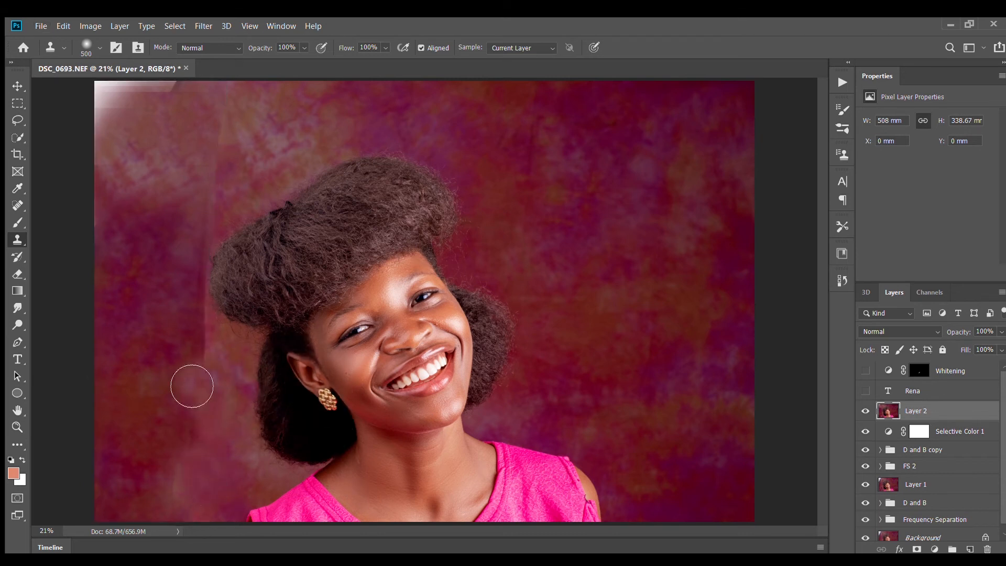
pyautogui.keyDown('alt'); pyautogui.click(163, 371); pyautogui.keyUp('alt')
pyautogui.press(']')
pyautogui.press(']')
pyautogui.press(']')
pyautogui.press(']')
pyautogui.moveTo(113, 124); pyautogui.dragTo(112, 129)
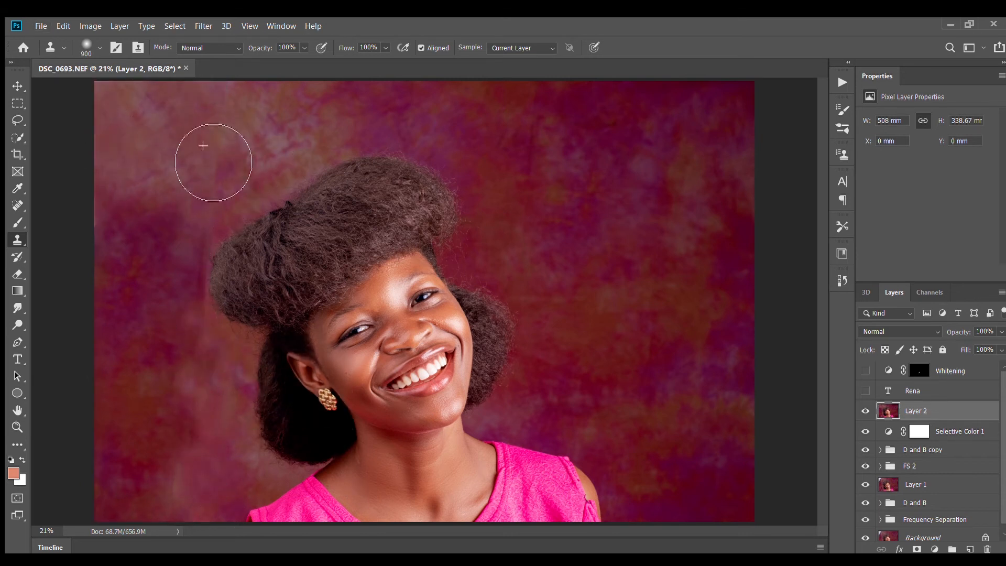
# Crop the photo to a 5 by 5 square framed around the woman
pyautogui.press('c')
pyautogui.click(166, 49)
pyautogui.write('5')
pyautogui.press('Tab')
pyautogui.write('5')
pyautogui.moveTo(483, 287); pyautogui.dragTo(501, 287)
pyautogui.moveTo(650, 87)
pyautogui.mouseDown()
pyautogui.moveTo(620, 115)
pyautogui.moveTo(644, 93)
pyautogui.mouseUp()
pyautogui.moveTo(522, 274); pyautogui.dragTo(533, 274)
pyautogui.press('Return')
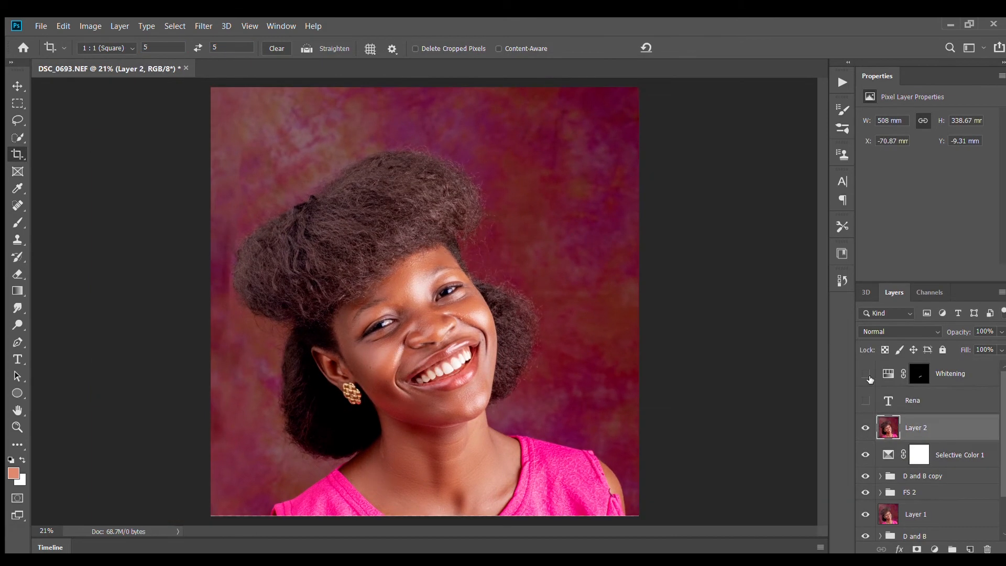
# Show the "Rena" text and scale it to 41.41 pt on the backdrop above the shoulder
pyautogui.hotkey('ctrl', 't')
pyautogui.moveTo(603, 386); pyautogui.dragTo(600, 388)
pyautogui.press('Return')
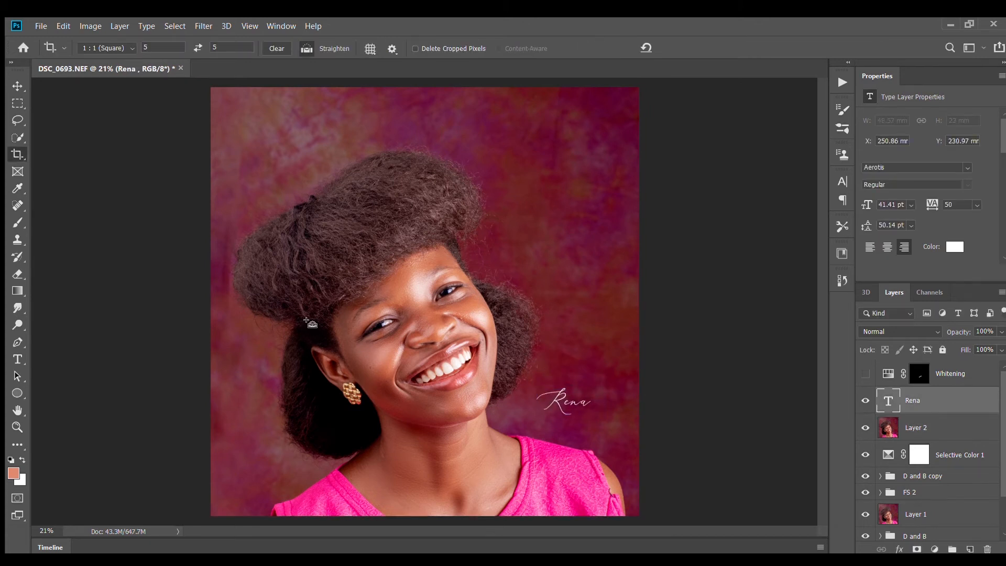
# Duplicate the "Rena" text layer, change the copy's wording to "Studio" and set it in Montserrat
pyautogui.hotkey('ctrl', 'j')
pyautogui.doubleClick(886, 399)
pyautogui.write('Phudio')
pyautogui.hotkey('ctrl', 'a')
pyautogui.click(194, 48)
pyautogui.click(173, 98)
# Set the "Studio" text to 8 pt with 1090 tracking and place it beneath "Rena"
pyautogui.moveTo(929, 205); pyautogui.dragTo(965, 205)
pyautogui.moveTo(867, 205); pyautogui.dragTo(844, 206)
pyautogui.click(17, 428)
pyautogui.moveTo(642, 407); pyautogui.dragTo(295, 436)
pyautogui.press('v')
pyautogui.moveTo(170, 399); pyautogui.dragTo(306, 420)
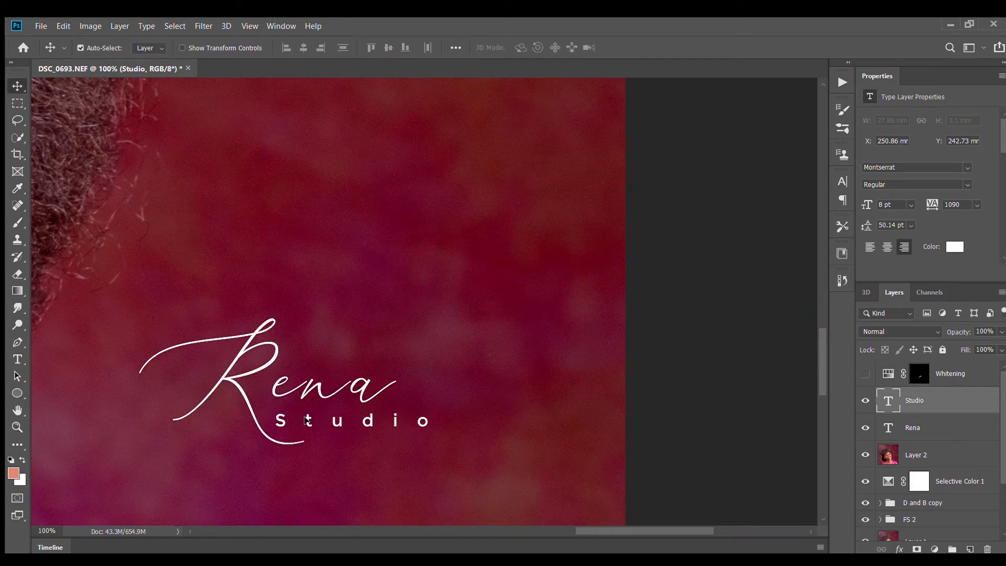
# Change the lower text to uppercase "STUDIO" at 7.4 pt with 430 tracking
pyautogui.doubleClick(307, 422)
pyautogui.write('STUDIO')
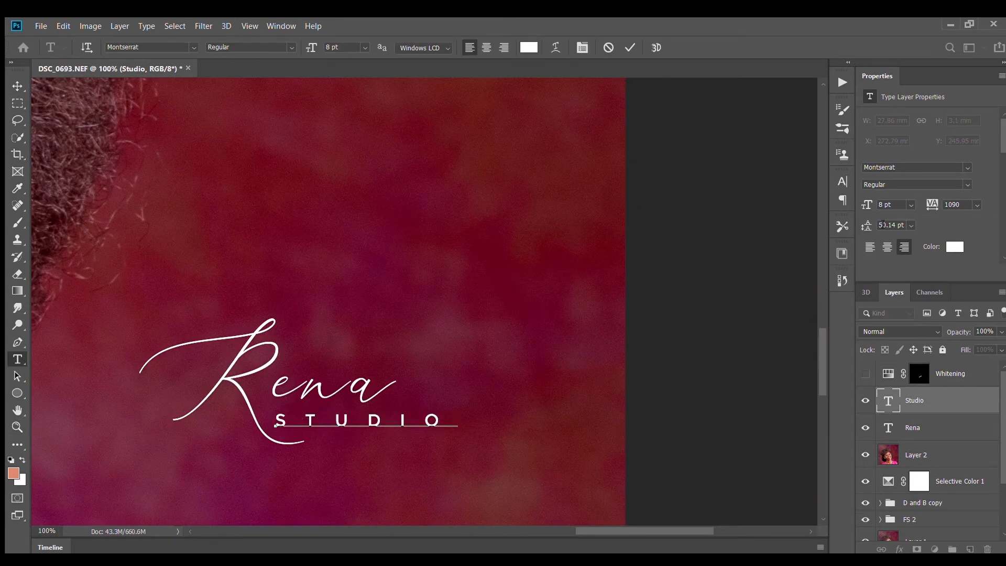
pyautogui.moveTo(872, 206)
pyautogui.mouseDown()
pyautogui.moveTo(862, 205)
pyautogui.moveTo(871, 205)
pyautogui.mouseUp()
pyautogui.moveTo(932, 204); pyautogui.dragTo(918, 205)
pyautogui.moveTo(867, 205); pyautogui.dragTo(868, 208)
pyautogui.click(922, 455)
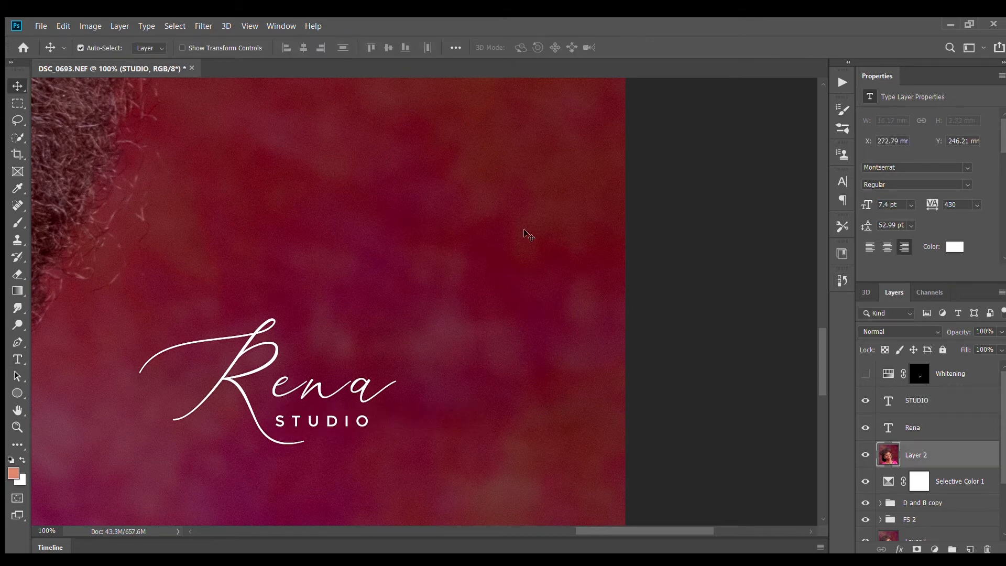
pyautogui.click(17, 103)
pyautogui.moveTo(383, 408); pyautogui.dragTo(269, 433)
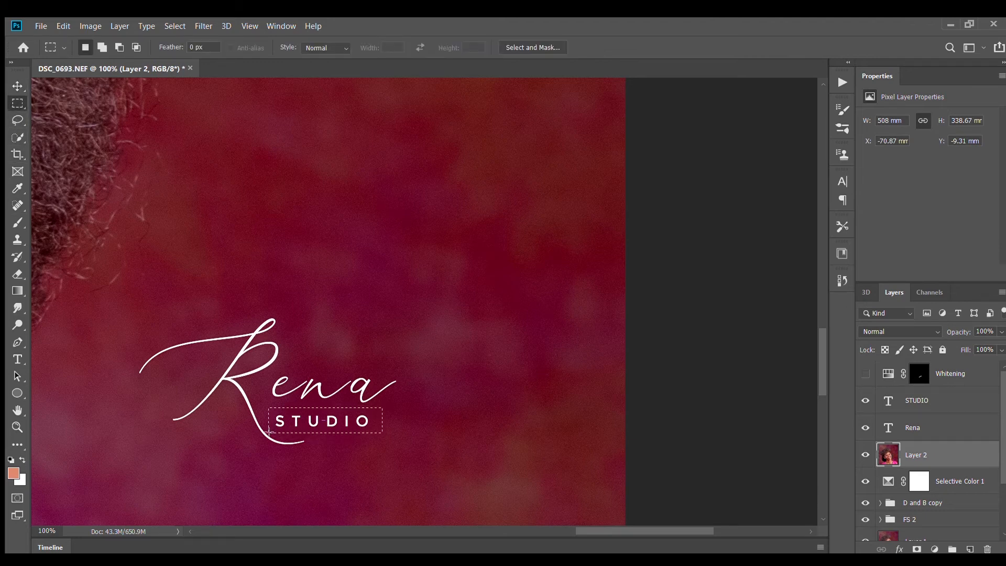
# Group the "Rena" and "STUDIO" text layers and name the group "Logo Rena Studio"
pyautogui.click(922, 400)
pyautogui.click(17, 86)
pyautogui.hotkey('ctrl', '0')
pyautogui.moveTo(659, 378); pyautogui.dragTo(555, 423)
pyautogui.hotkey('ctrl', 'g')
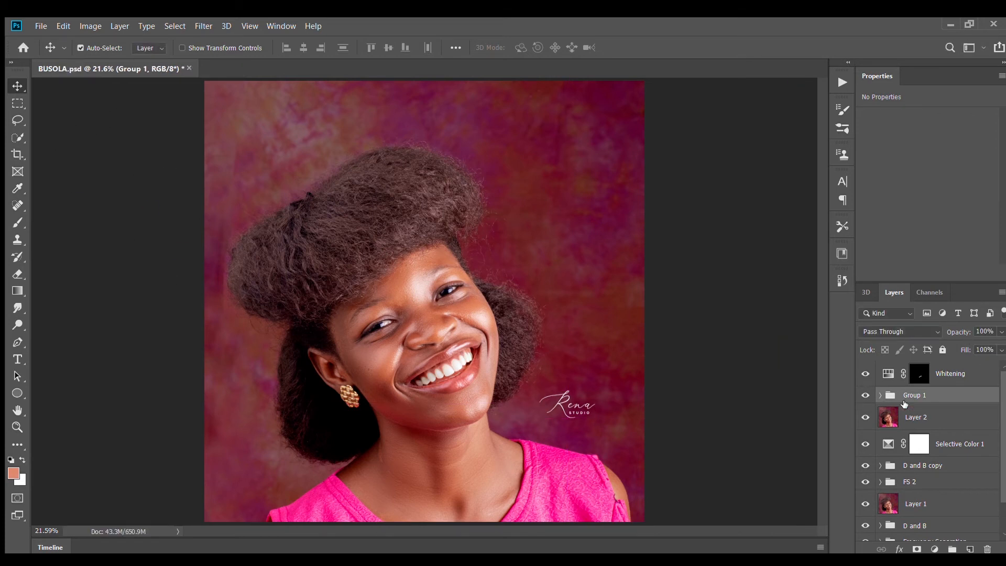
pyautogui.doubleClick(904, 403)
pyautogui.write('lOGO rENA')
pyautogui.hotkey('ctrl', 'a')
pyautogui.write('Logo Rena Studio')
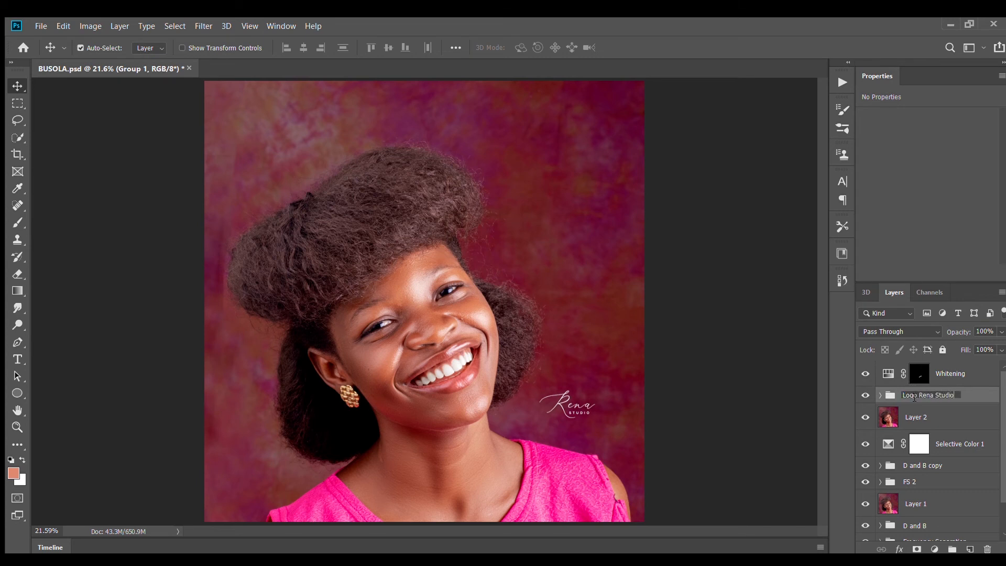
pyautogui.press('Return')
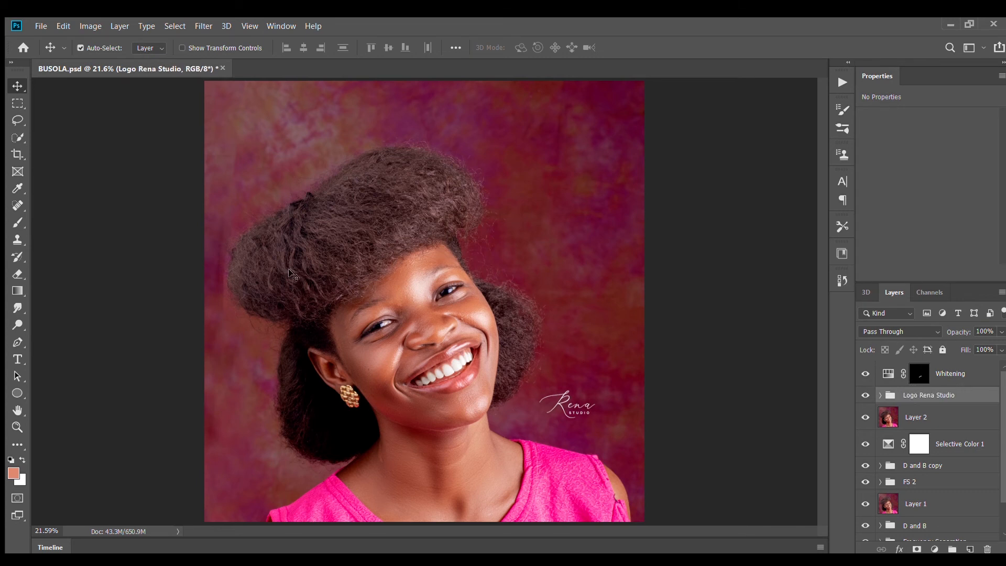
# Compare the image with and without Layer 2, and stamp all visible layers into a new layer above Whitening
pyautogui.click(866, 417)
pyautogui.click(866, 419)
pyautogui.click(949, 373)
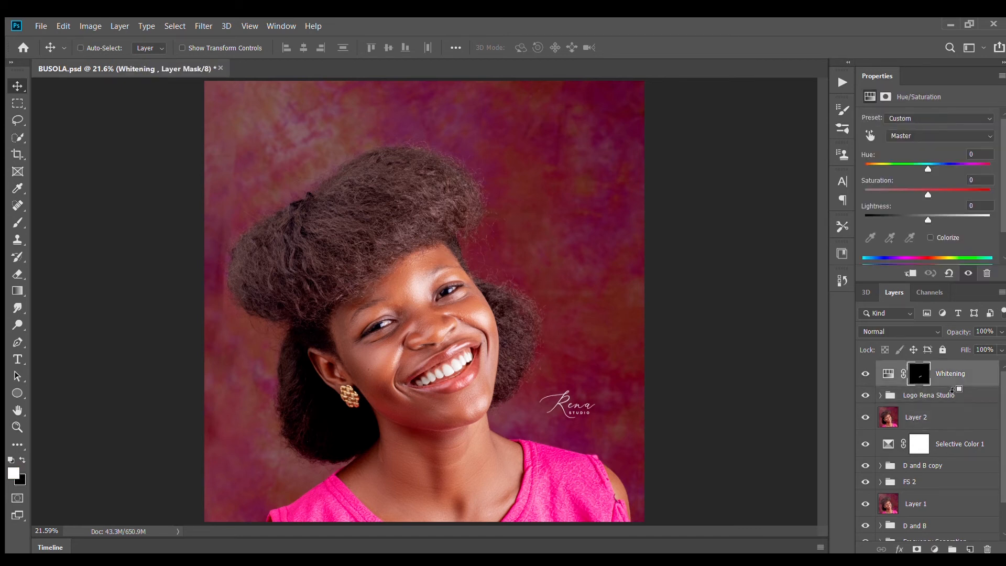
pyautogui.hotkey('ctrl', 'alt', 'shift', 'e')
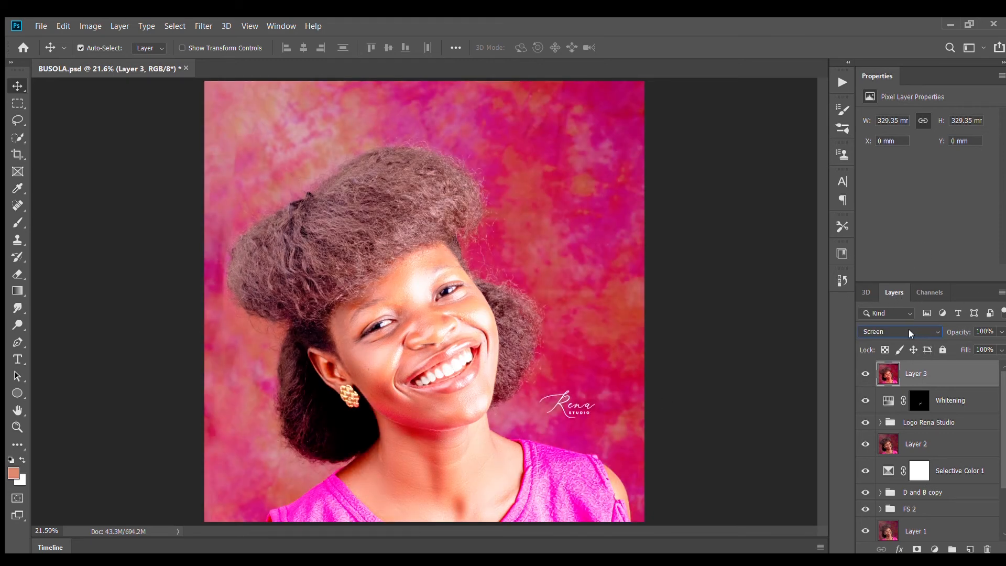
# Set the new stamped layer to Overlay blending at 17% opacity
pyautogui.scroll(-4, 898, 331)
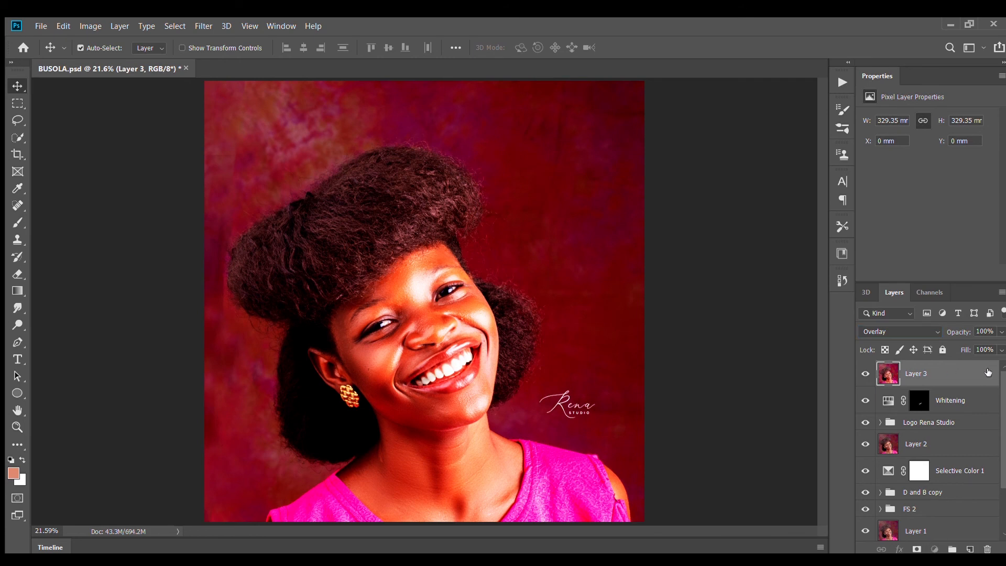
pyautogui.press('space')
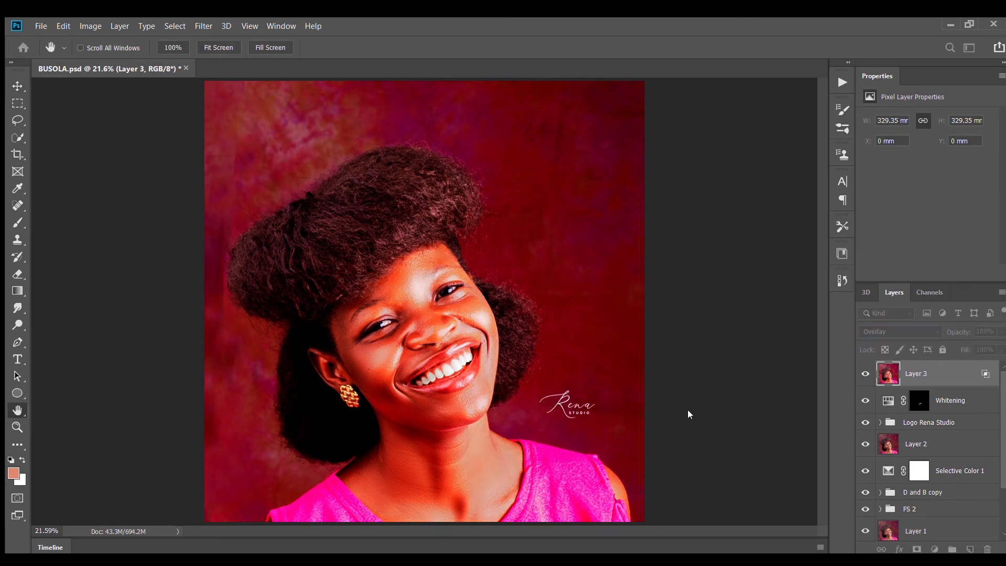
pyautogui.press('1')
pyautogui.press('7')
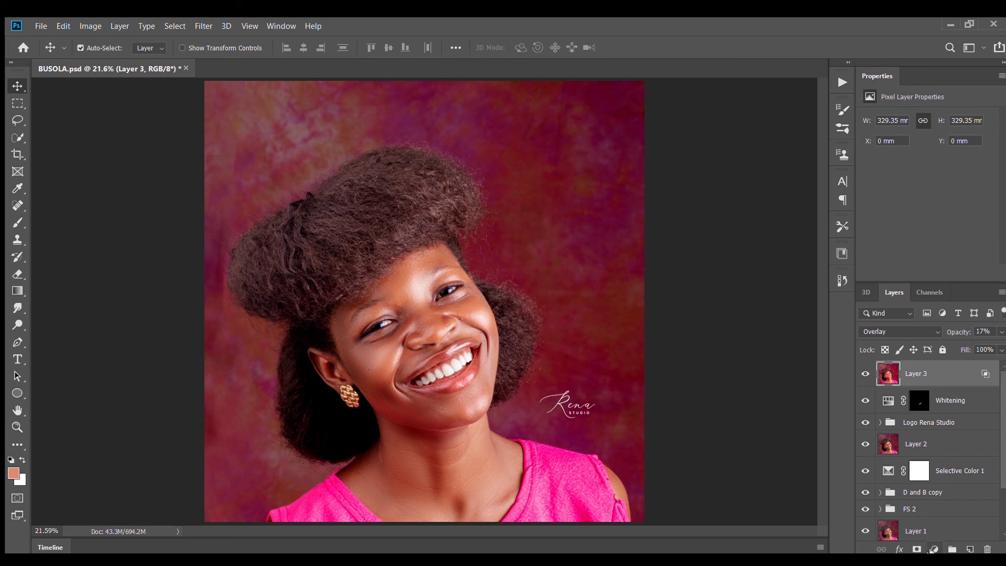
# Move the Whitening layer above the Overlay layer, Layer 3
pyautogui.moveTo(949, 400); pyautogui.dragTo(947, 361)
pyautogui.click(911, 400)
pyautogui.click(911, 401)
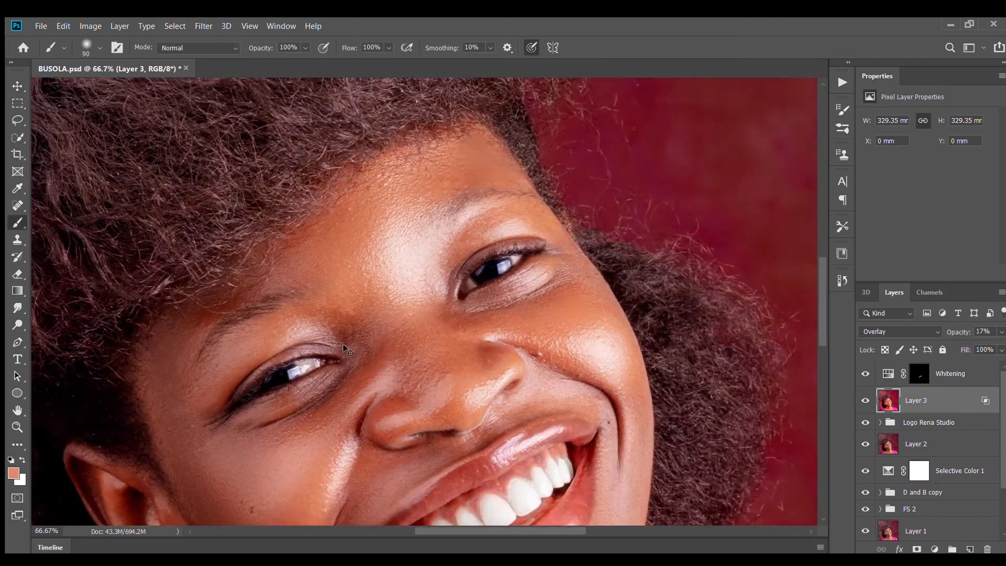
# Paint the whites of the eyes into the Whitening mask with a 60 px white brush and save the document
pyautogui.click(17, 222)
pyautogui.scroll(4, 382, 319)
pyautogui.press('x')
pyautogui.press('[')
pyautogui.press('[')
pyautogui.press('[')
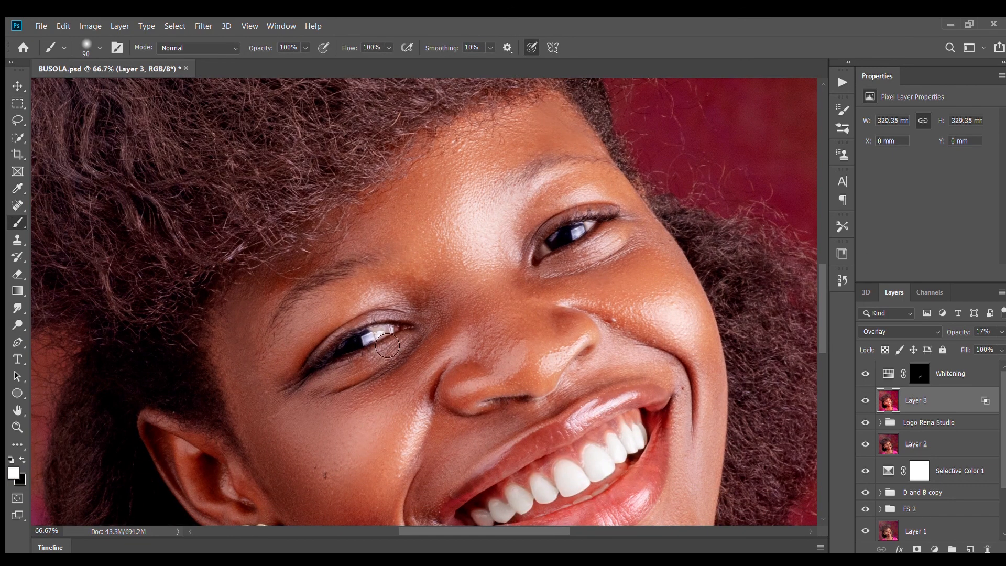
pyautogui.hotkey('alt', ']')
pyautogui.hotkey('ctrl', '0')
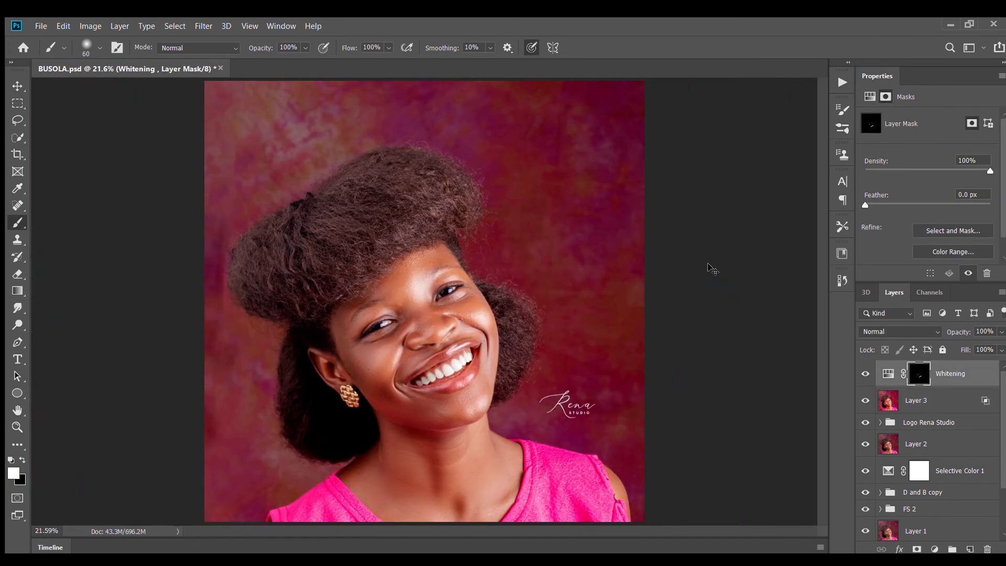
pyautogui.hotkey('ctrl', 's')
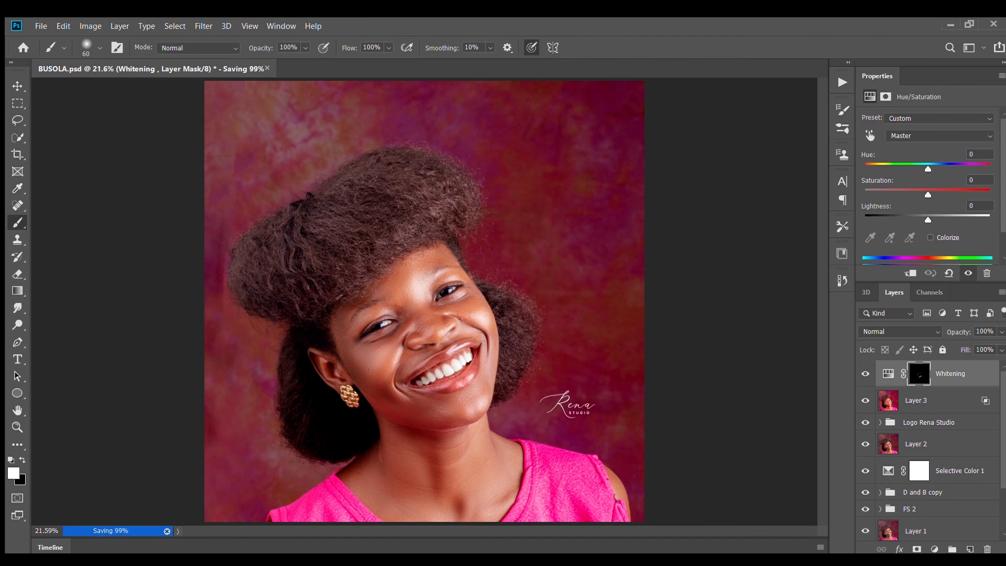